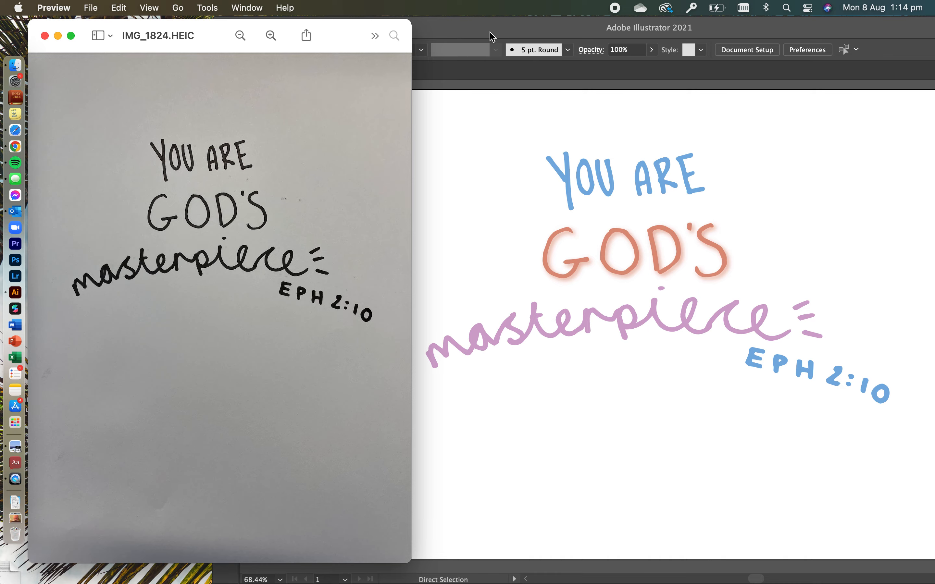
Enlarge the IMG_1824.HEIC photo window, capture a screenshot of its handwritten lettering area, and close the photo.
{"action": "left_click", "coordinate": [492, 36]}
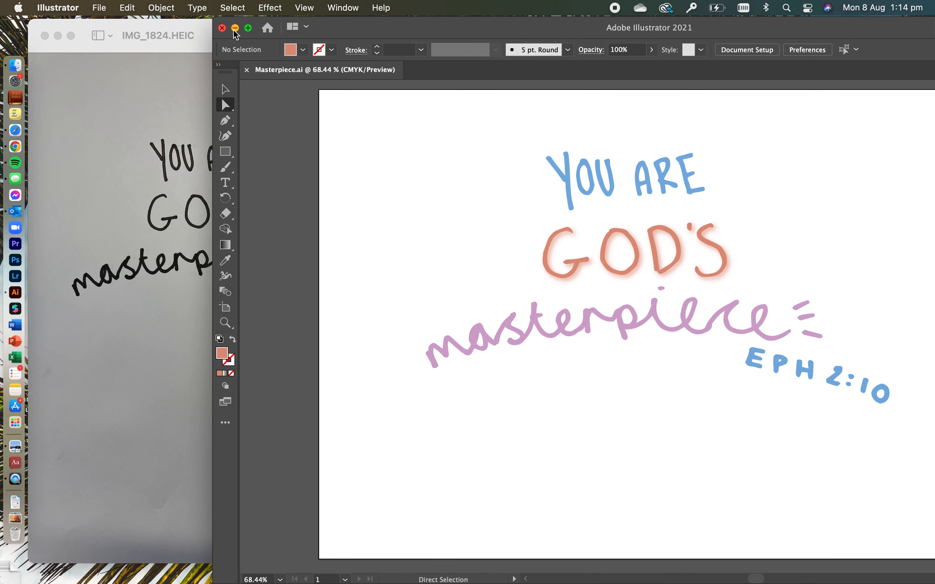
{"action": "left_click", "coordinate": [234, 32]}
{"action": "left_click_drag", "start_coordinate": [209, 24], "coordinate": [305, 22]}
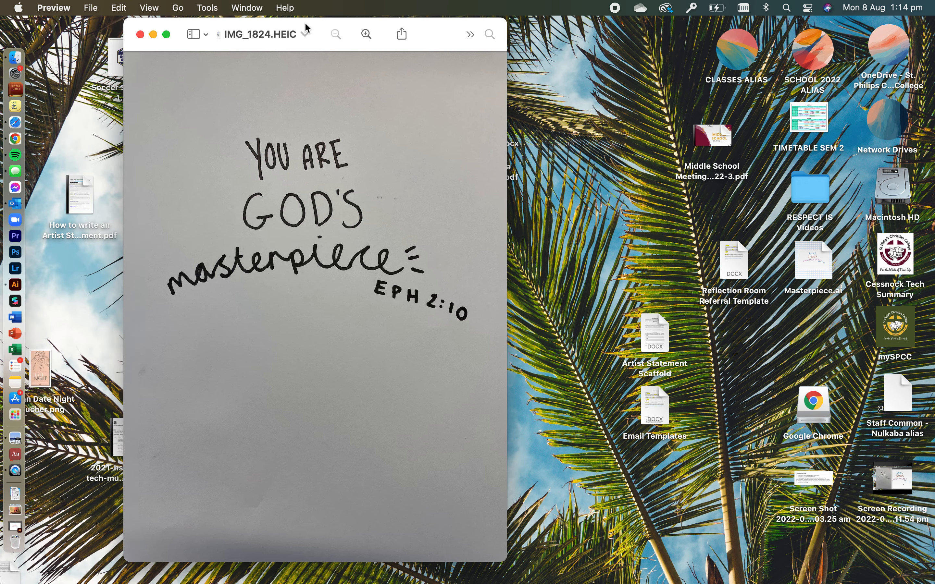
{"action": "left_click_drag", "start_coordinate": [505, 207], "coordinate": [606, 219]}
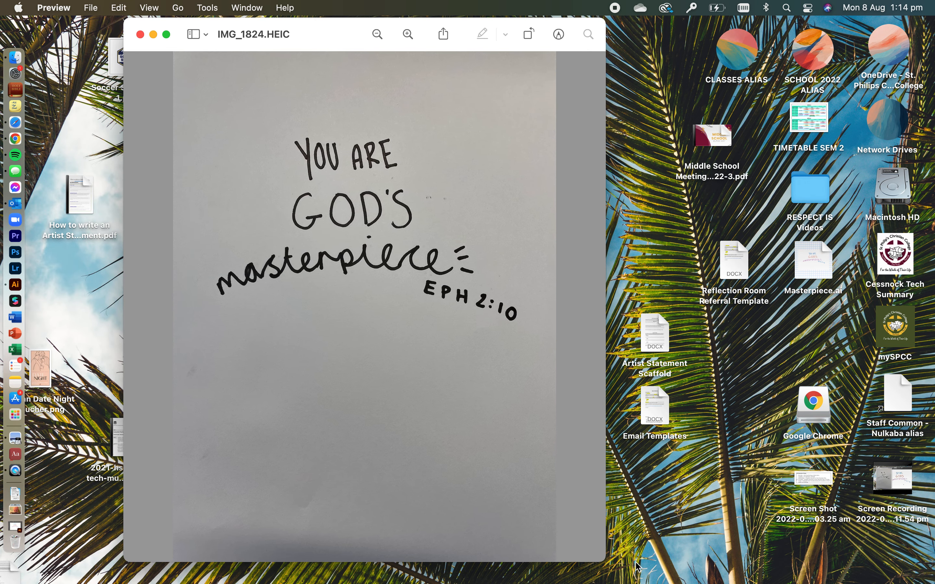
{"action": "left_click_drag", "start_coordinate": [605, 562], "coordinate": [621, 581]}
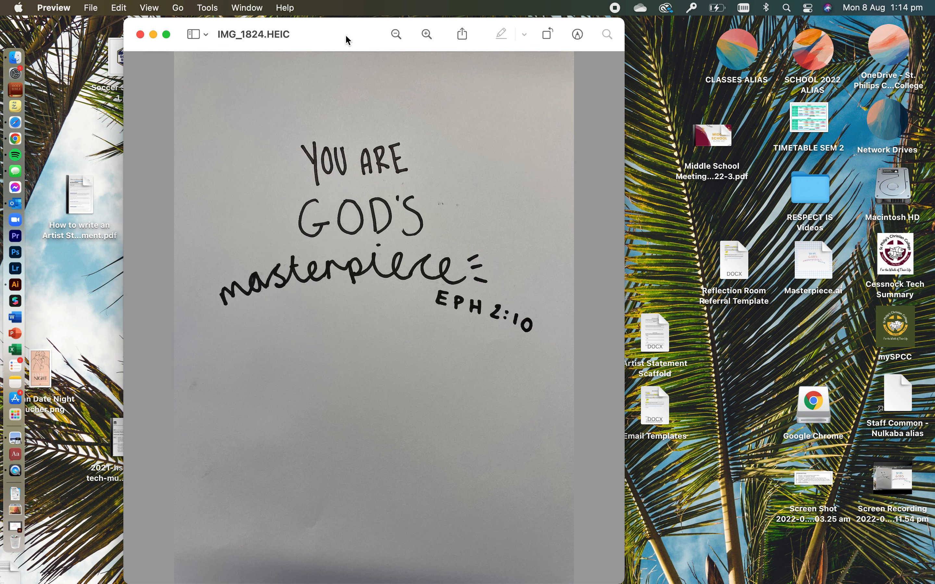
{"action": "left_click_drag", "start_coordinate": [345, 36], "coordinate": [345, 23]}
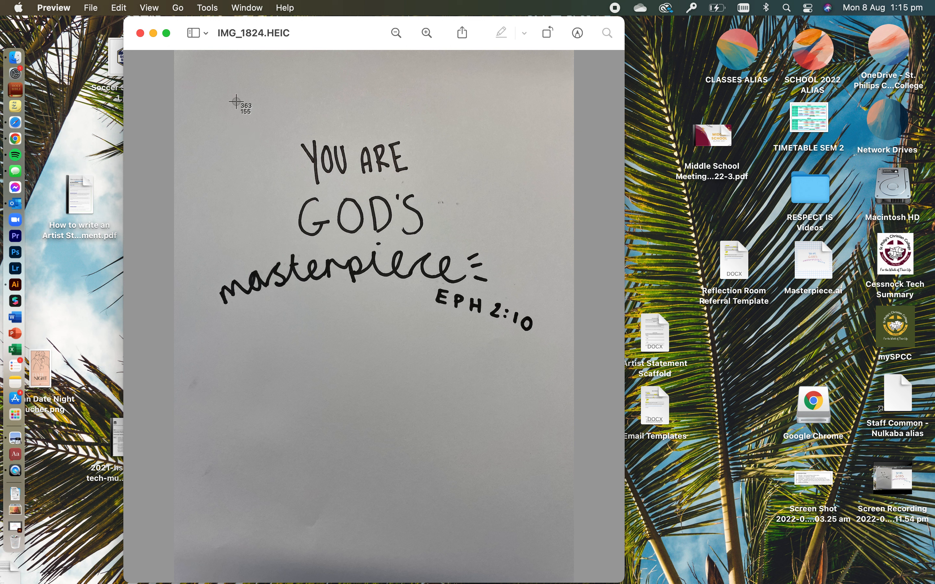
{"action": "left_click_drag", "start_coordinate": [176, 53], "coordinate": [570, 431]}
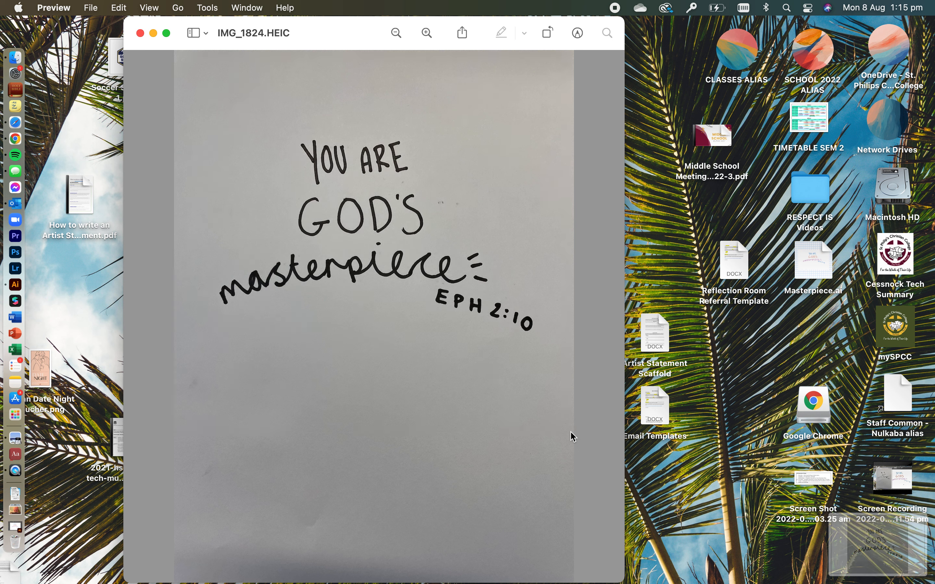
{"action": "left_click", "coordinate": [141, 33]}
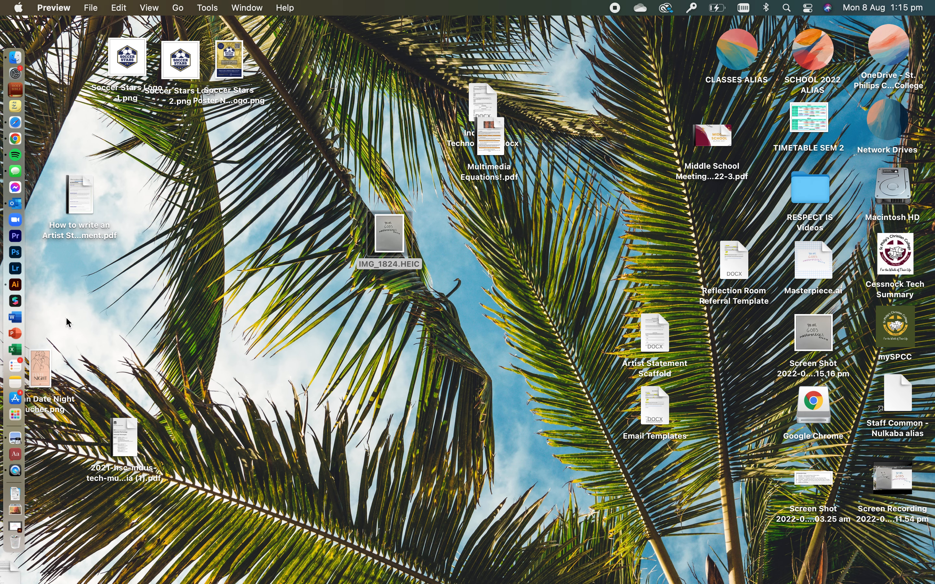
In Illustrator, close Masterpiece.ai and create a 297 x 210 mm landscape document named "Masterpiece Text".
{"action": "left_click", "coordinate": [10, 286]}
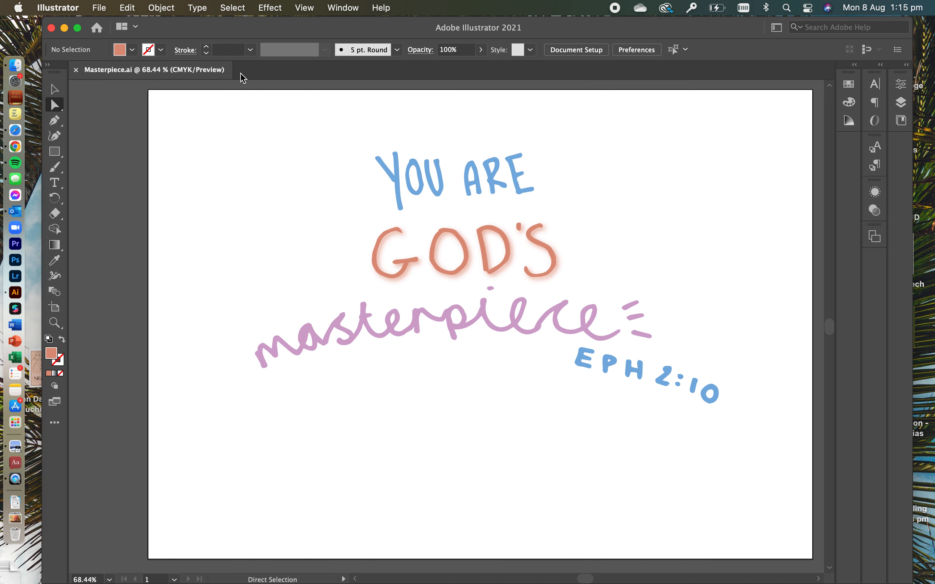
{"action": "left_click", "coordinate": [76, 69]}
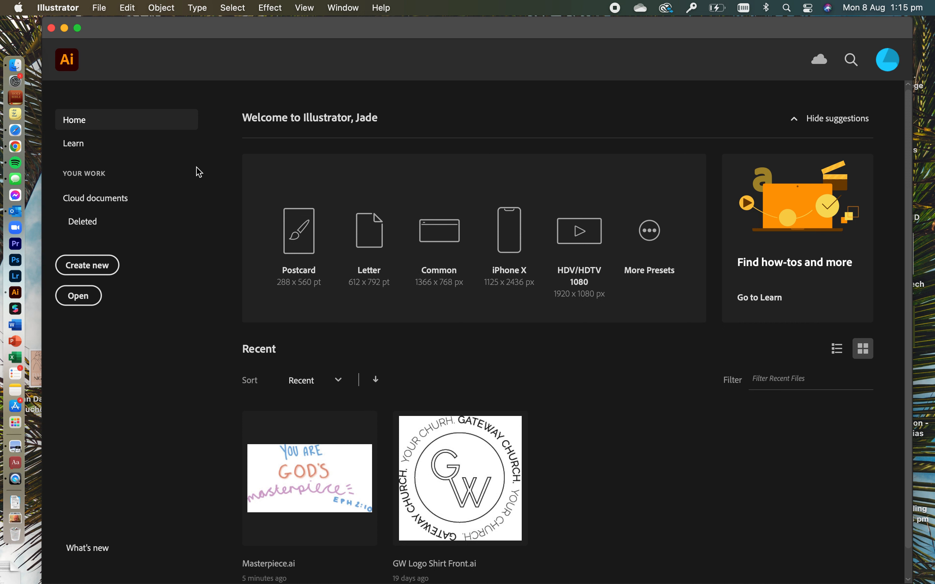
{"action": "left_click", "coordinate": [81, 275]}
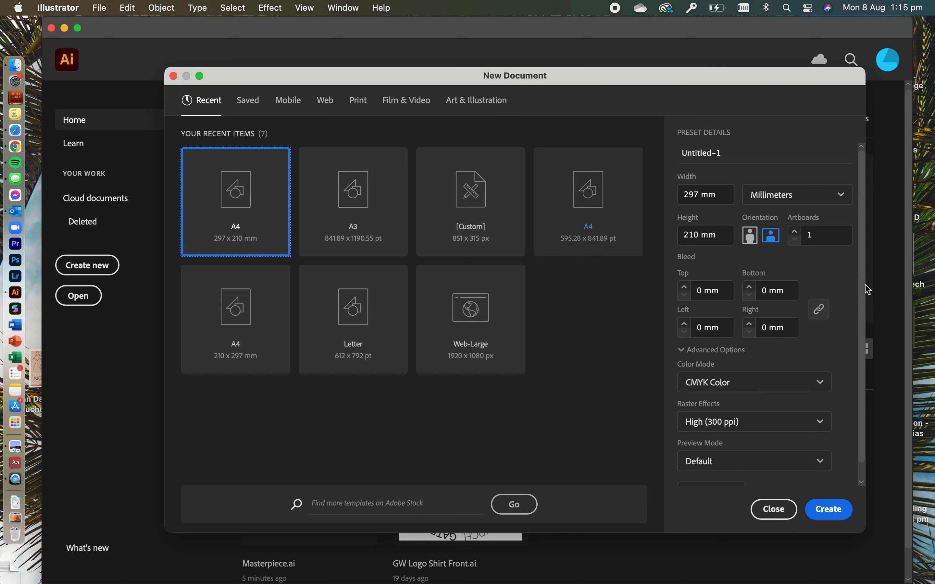
{"action": "left_click_drag", "start_coordinate": [728, 153], "coordinate": [673, 154]}
{"action": "type", "text": "Masterpiece Text"}
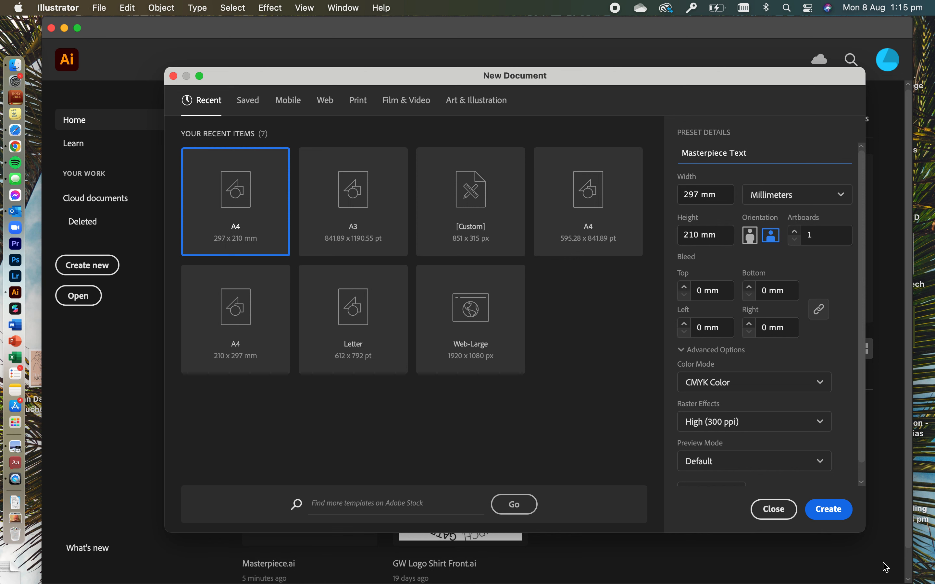
{"action": "left_click", "coordinate": [828, 509]}
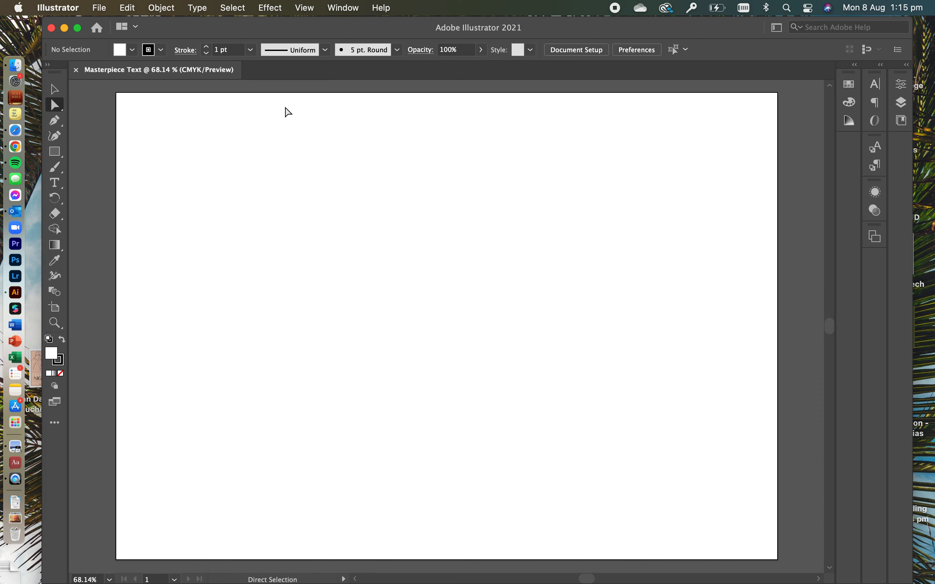
Place the new lettering screenshot from the desktop into the Masterpiece Text document and position it over the artboard.
{"action": "left_click_drag", "start_coordinate": [651, 26], "coordinate": [575, 19]}
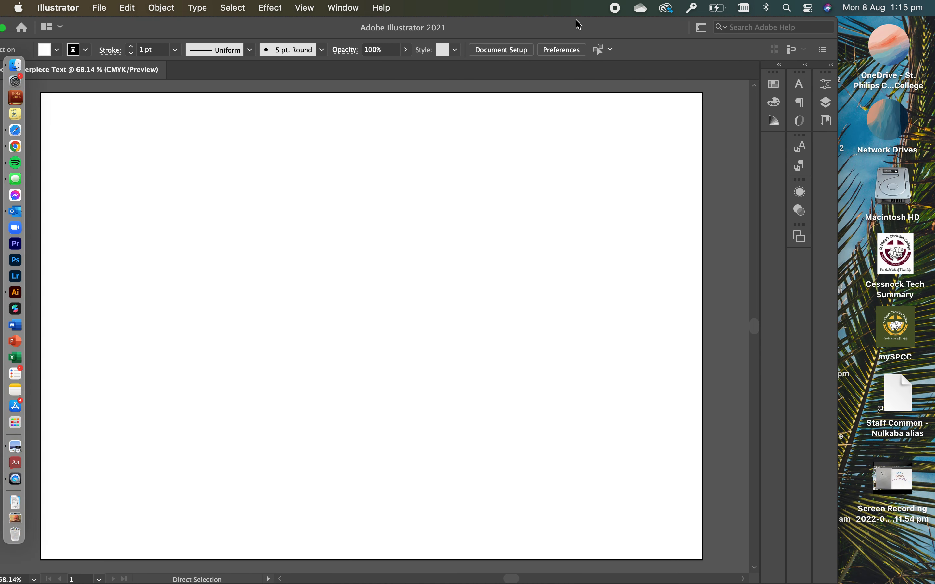
{"action": "left_click_drag", "start_coordinate": [672, 36], "coordinate": [551, 24]}
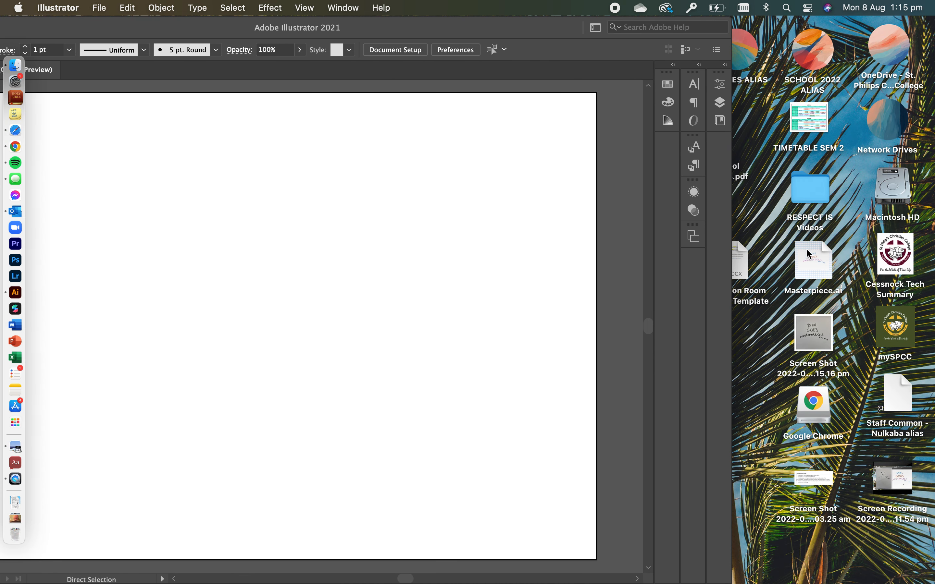
{"action": "left_click_drag", "start_coordinate": [819, 325], "coordinate": [268, 303]}
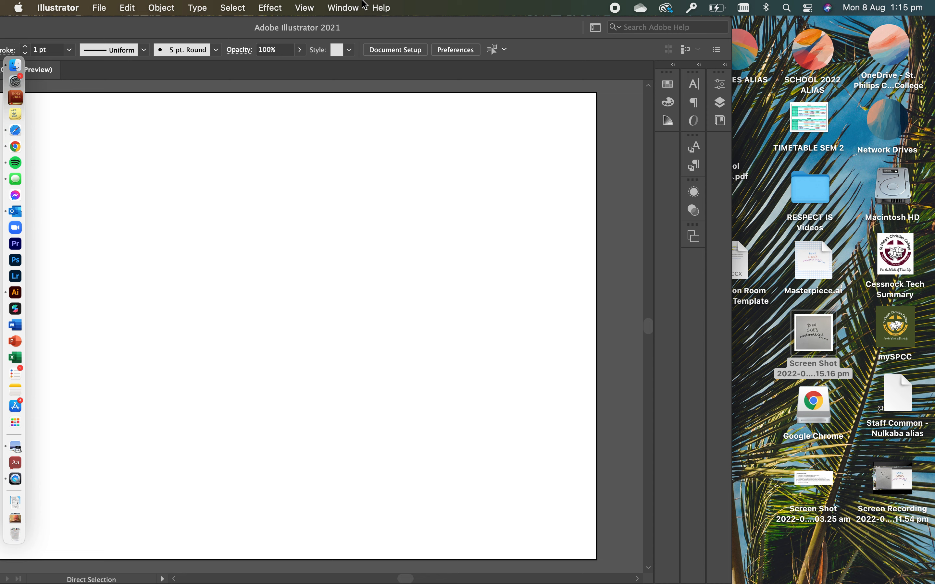
{"action": "left_click_drag", "start_coordinate": [379, 32], "coordinate": [651, 4]}
{"action": "left_click_drag", "start_coordinate": [490, 134], "coordinate": [518, 170]}
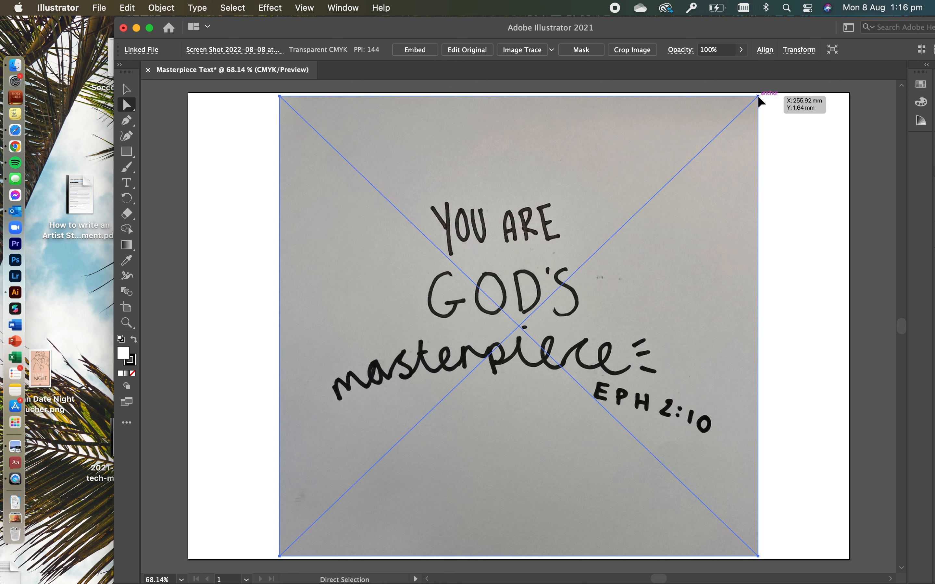
{"action": "mouse_move", "coordinate": [755, 104]}
{"action": "left_mouse_down"}
{"action": "mouse_move", "coordinate": [721, 134]}
{"action": "mouse_move", "coordinate": [740, 125]}
{"action": "mouse_move", "coordinate": [730, 136]}
{"action": "mouse_move", "coordinate": [754, 100]}
{"action": "left_mouse_up"}
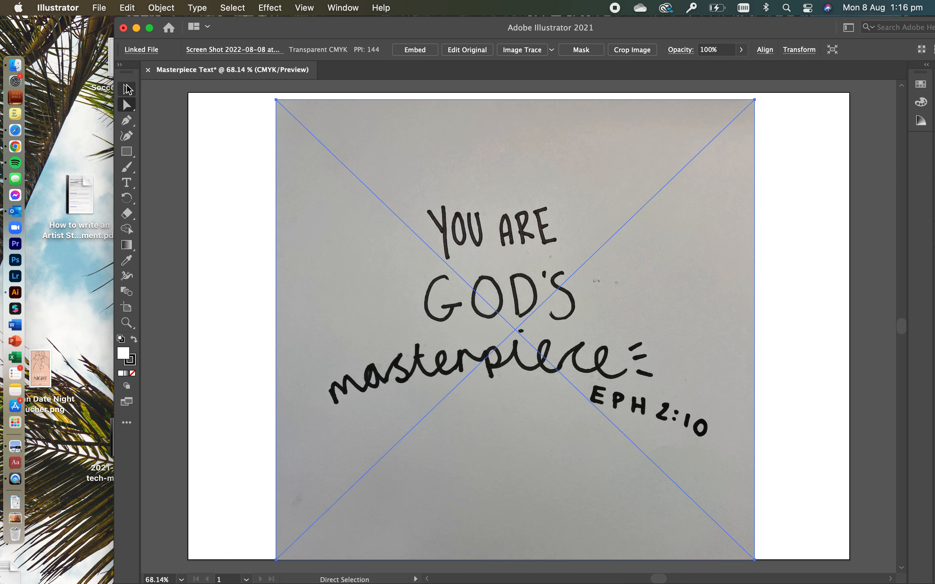
Scale the placed lettering image down proportionally and position it around the middle of the artboard.
{"action": "left_click", "coordinate": [128, 91]}
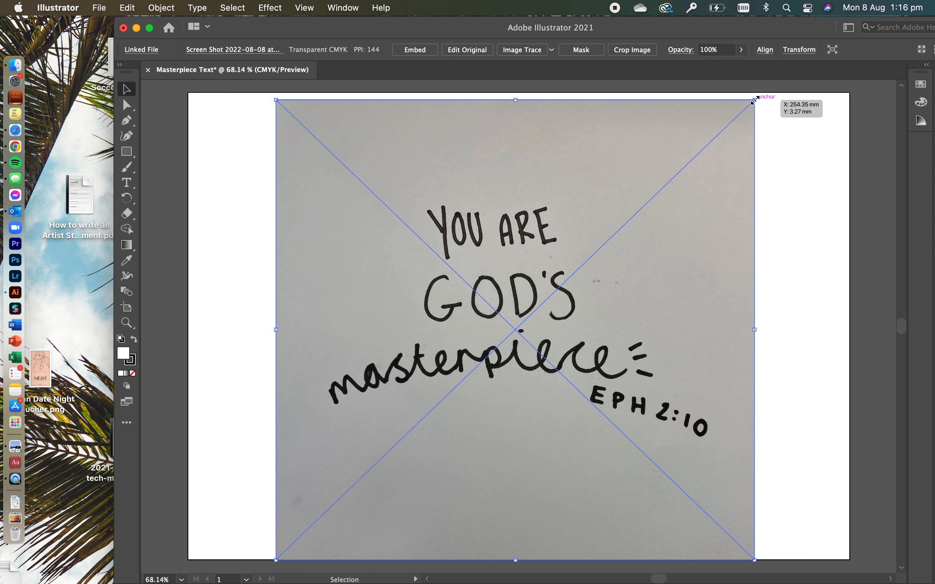
{"action": "left_click_drag", "start_coordinate": [754, 101], "coordinate": [617, 220]}
{"action": "left_click_drag", "start_coordinate": [532, 416], "coordinate": [600, 332]}
{"action": "left_click_drag", "start_coordinate": [689, 479], "coordinate": [765, 519]}
{"action": "left_click_drag", "start_coordinate": [673, 365], "coordinate": [652, 350]}
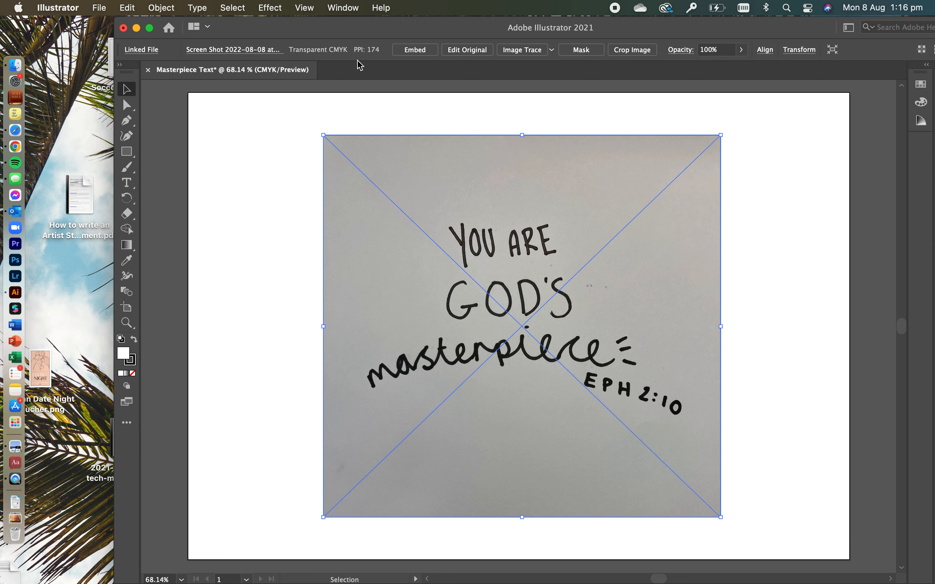
{"action": "left_click", "coordinate": [345, 7]}
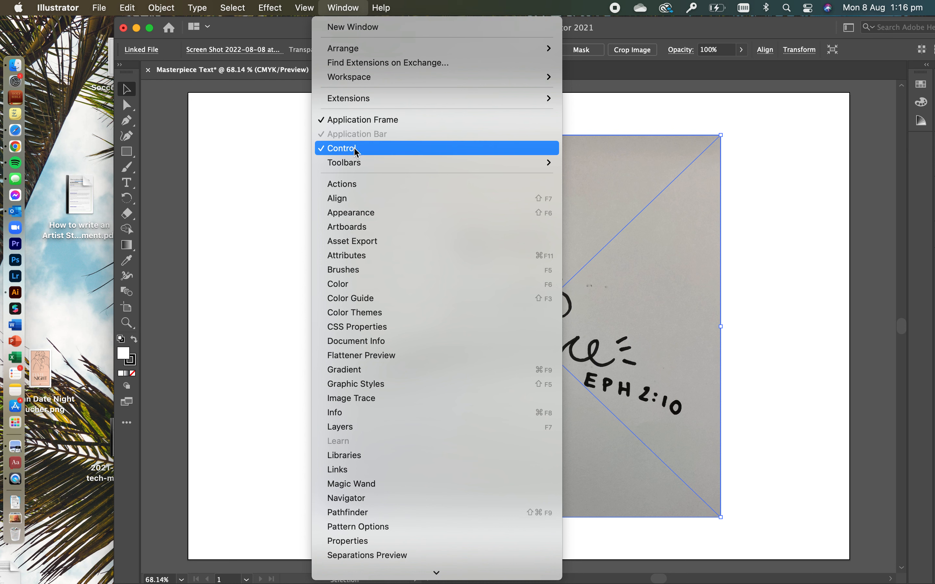
{"action": "left_click", "coordinate": [641, 91]}
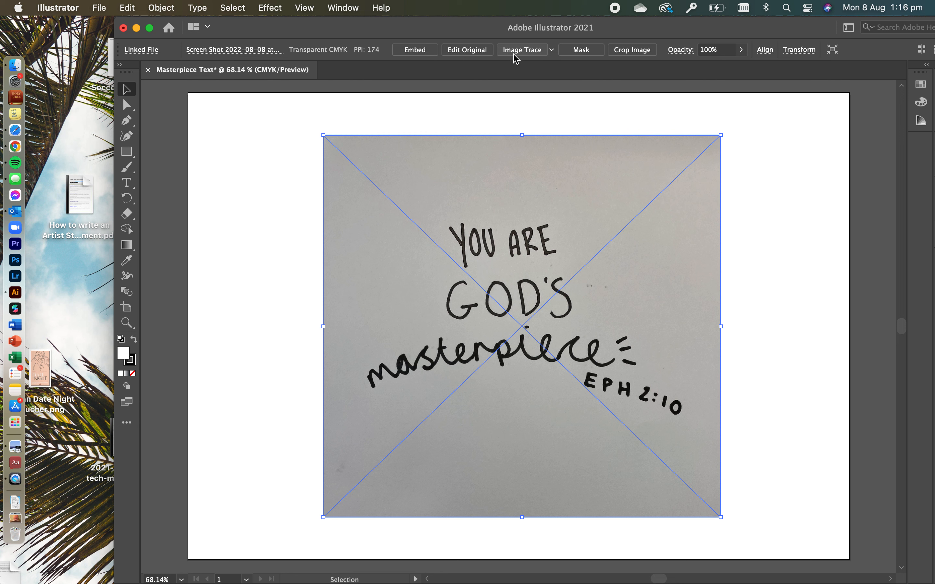
Apply Image Trace to the placed lettering image and expand the tracing result into editable paths.
{"action": "left_click", "coordinate": [541, 54]}
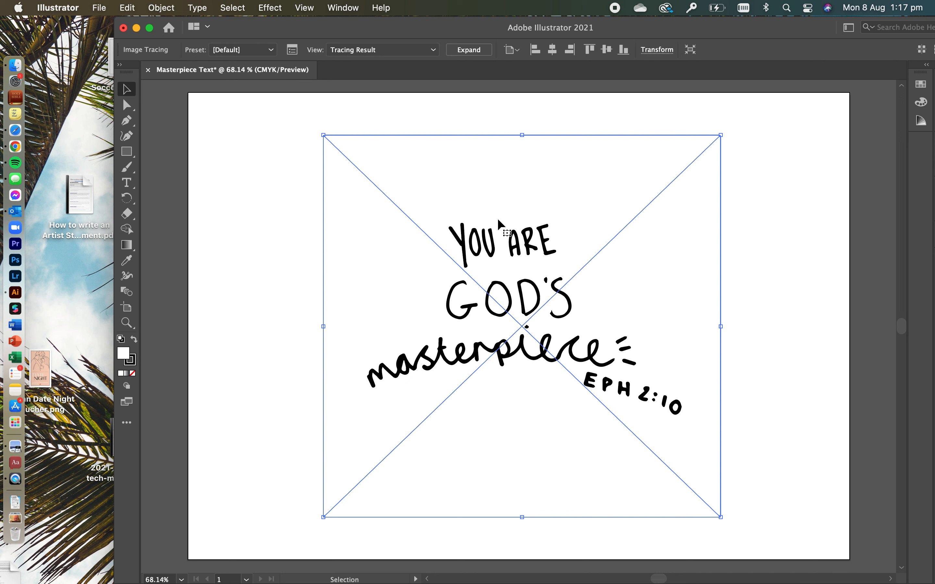
{"action": "left_click", "coordinate": [466, 51]}
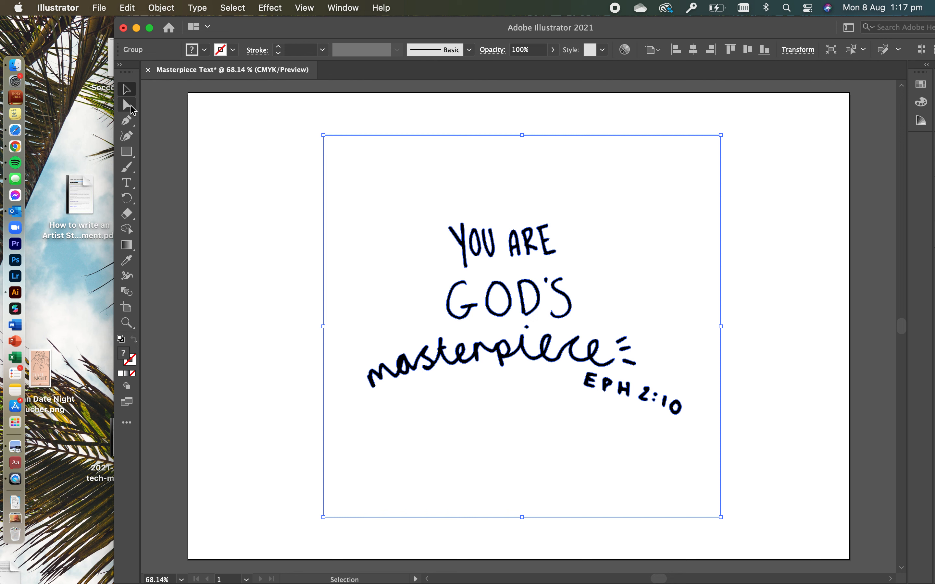
Select only the white background shape of the expanded tracing with Direct Selection and delete it, keeping the black lettering.
{"action": "left_click", "coordinate": [130, 110]}
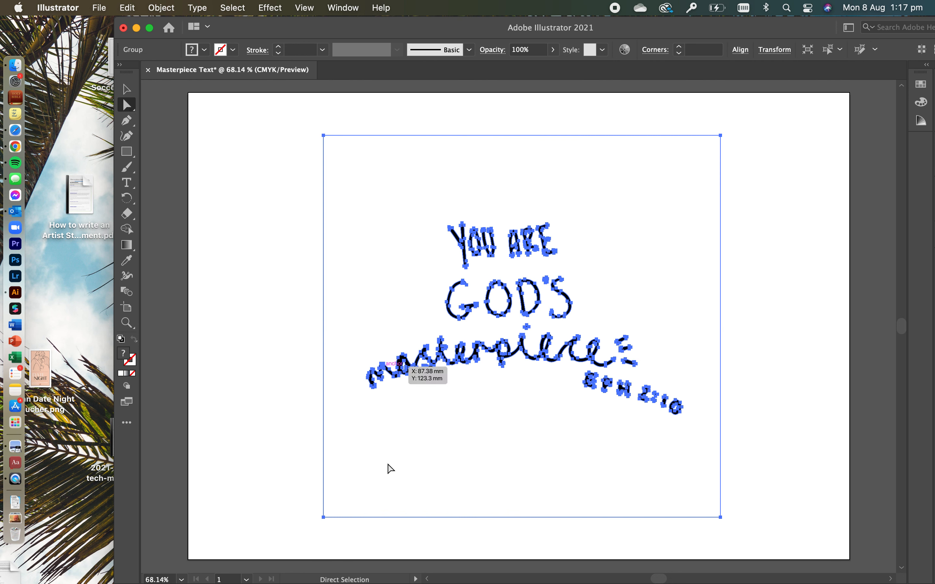
{"action": "left_click", "coordinate": [253, 433]}
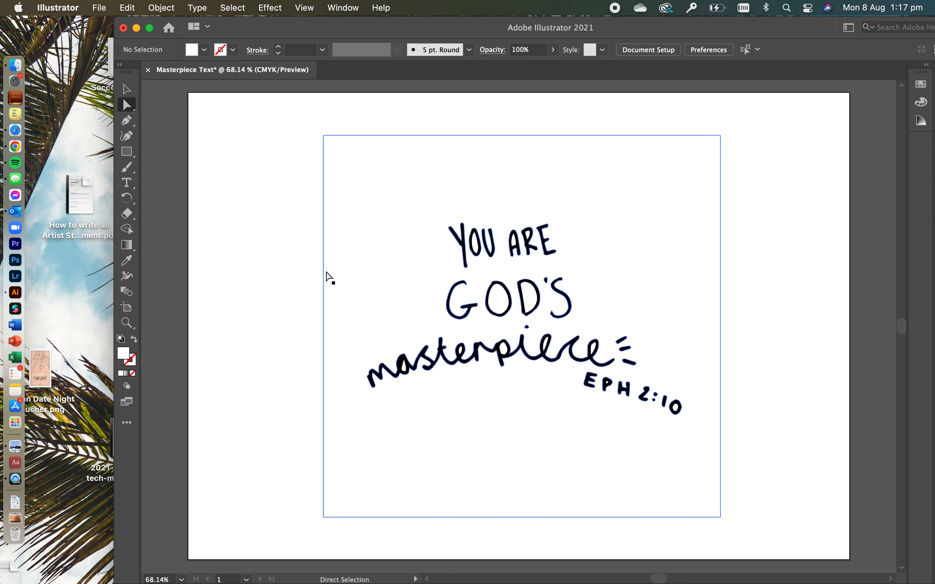
{"action": "left_click_drag", "start_coordinate": [385, 287], "coordinate": [289, 290]}
{"action": "left_click", "coordinate": [456, 501]}
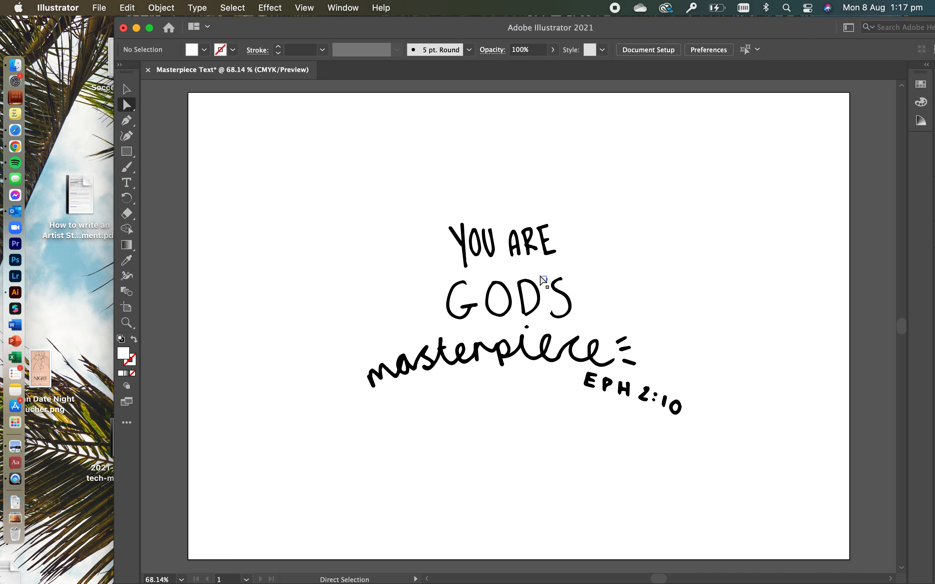
Compare selecting the inner shape of the O in GOD'S alone with selecting the whole lettering group, and clear the selection.
{"action": "scroll", "coordinate": [545, 281], "scroll_direction": "up", "scroll_amount": 2}
{"action": "scroll", "coordinate": [545, 281], "scroll_direction": "up", "scroll_amount": 3}
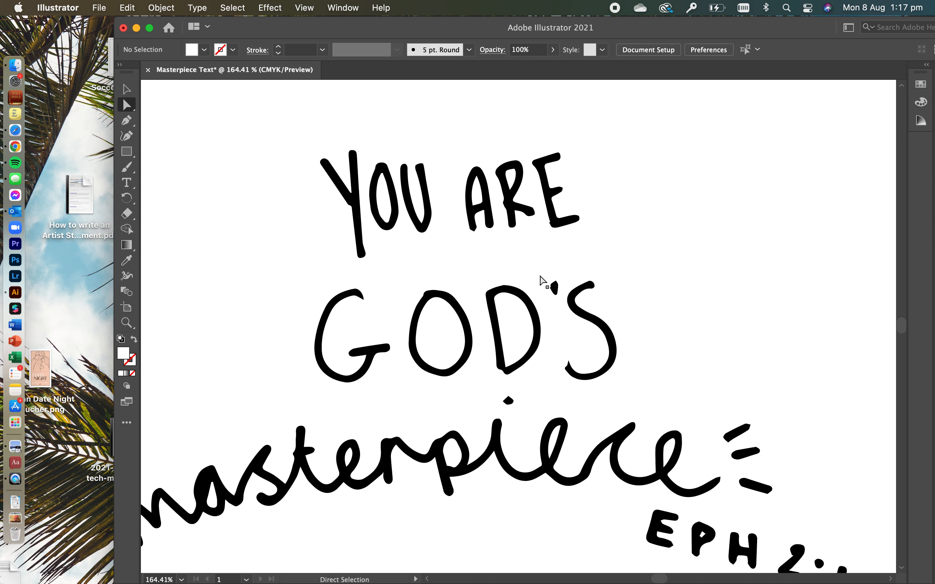
{"action": "scroll", "coordinate": [532, 291], "scroll_direction": "down", "scroll_amount": 1}
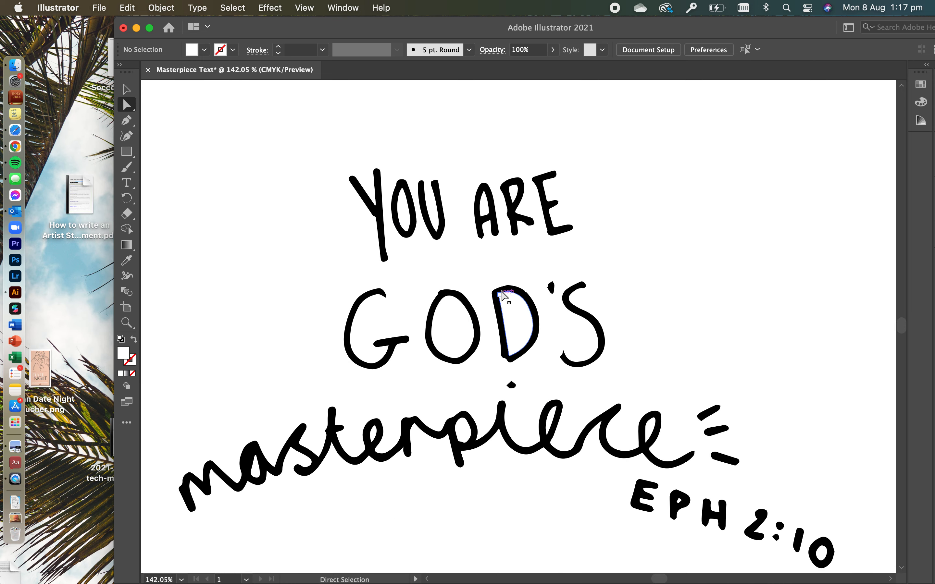
{"action": "scroll", "coordinate": [475, 386], "scroll_direction": "down", "scroll_amount": 1}
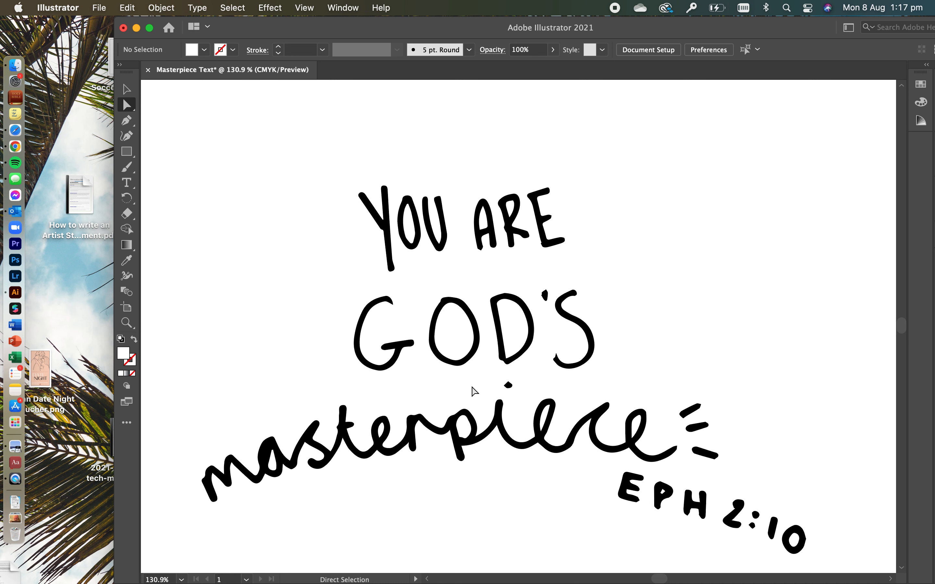
{"action": "left_click", "coordinate": [475, 354]}
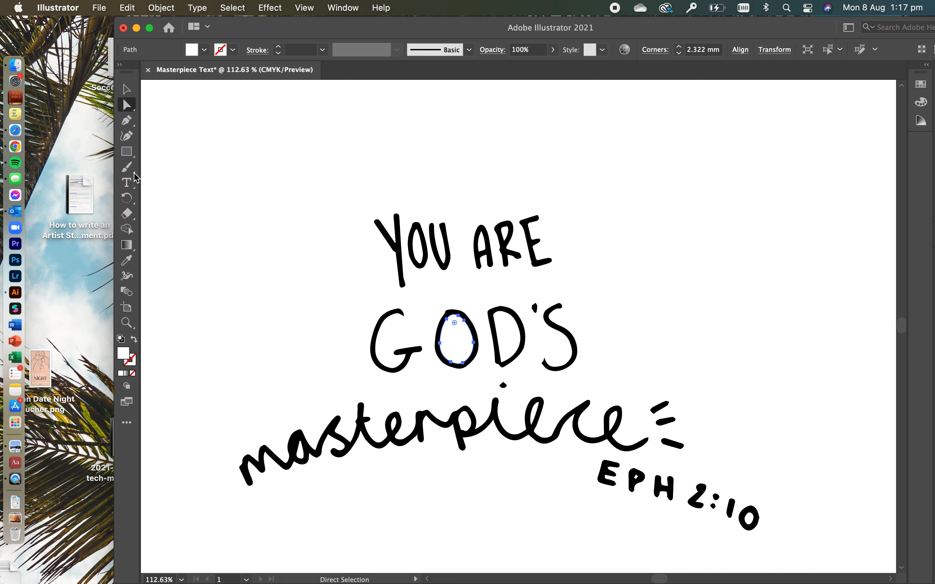
{"action": "left_click", "coordinate": [128, 91]}
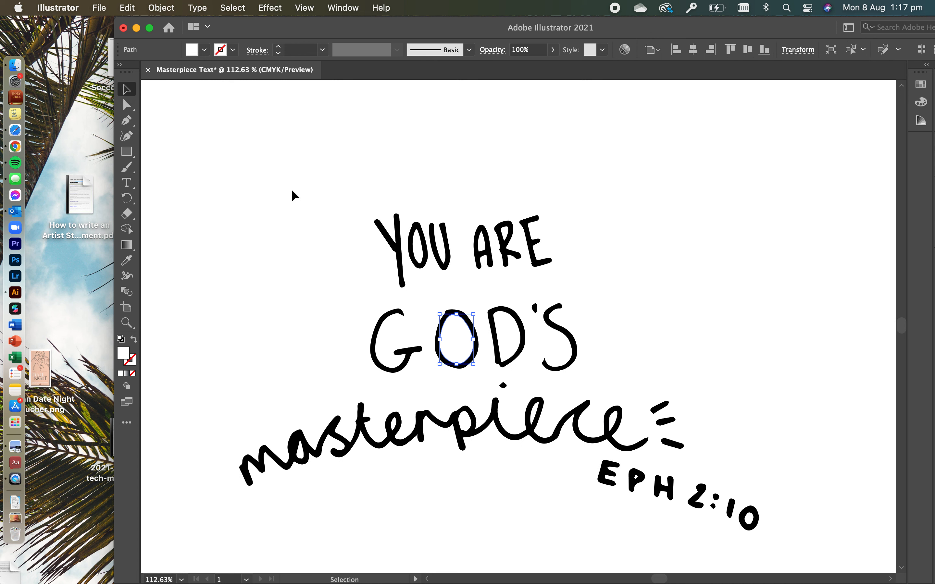
{"action": "left_click", "coordinate": [397, 249]}
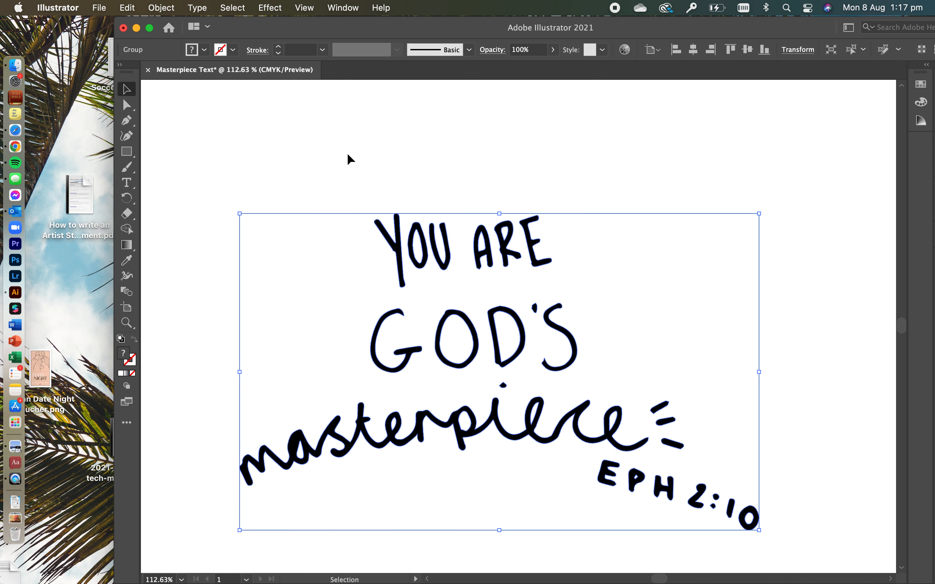
{"action": "left_click", "coordinate": [127, 105]}
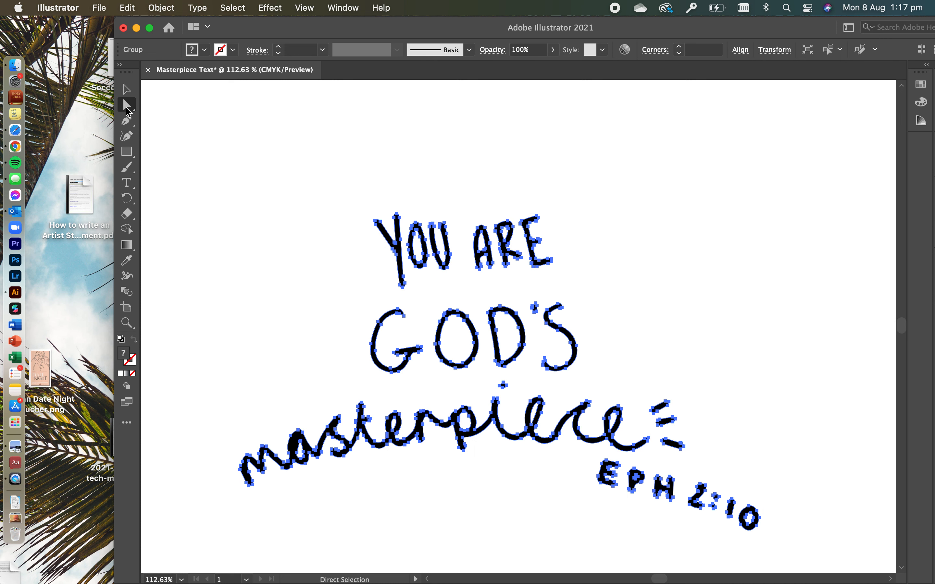
{"action": "left_click", "coordinate": [337, 232]}
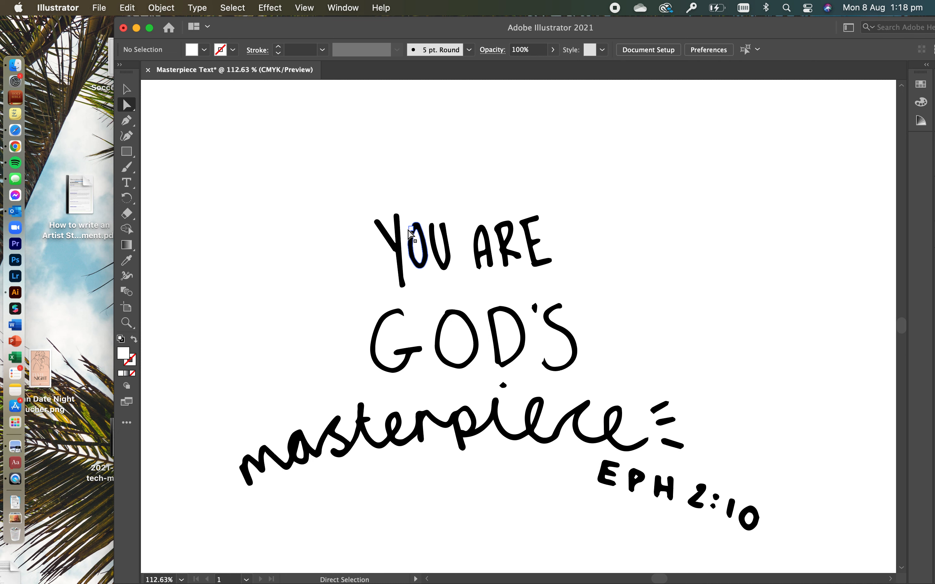
Reshape the inner curve of the U in YOU by rounding its pointed base and shifting the anchor on its inner edge upward.
{"action": "scroll", "coordinate": [394, 309], "scroll_direction": "up", "scroll_amount": 5}
{"action": "scroll", "coordinate": [394, 312], "scroll_direction": "up", "scroll_amount": 1}
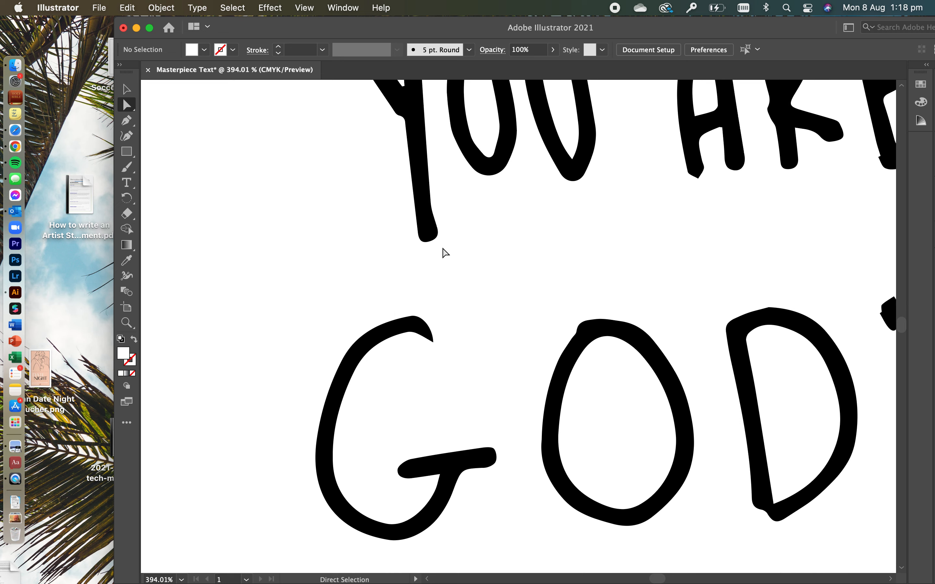
{"action": "scroll", "coordinate": [444, 252], "scroll_direction": "up", "scroll_amount": 3}
{"action": "scroll", "coordinate": [280, 288], "scroll_direction": "up", "scroll_amount": 3}
{"action": "scroll", "coordinate": [280, 288], "scroll_direction": "right", "scroll_amount": 2}
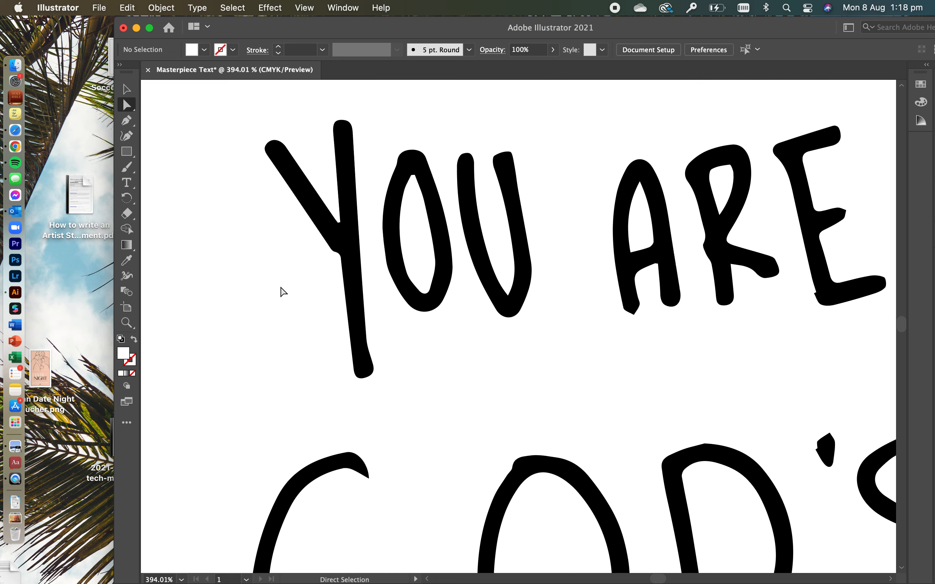
{"action": "left_click", "coordinate": [488, 257]}
{"action": "scroll", "coordinate": [498, 323], "scroll_direction": "up", "scroll_amount": 5}
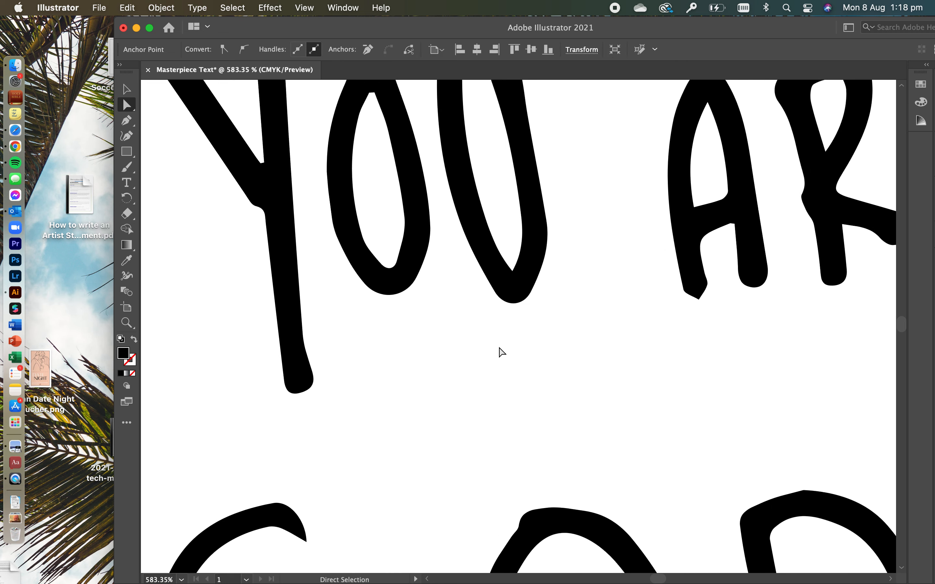
{"action": "scroll", "coordinate": [497, 354], "scroll_direction": "up", "scroll_amount": 3}
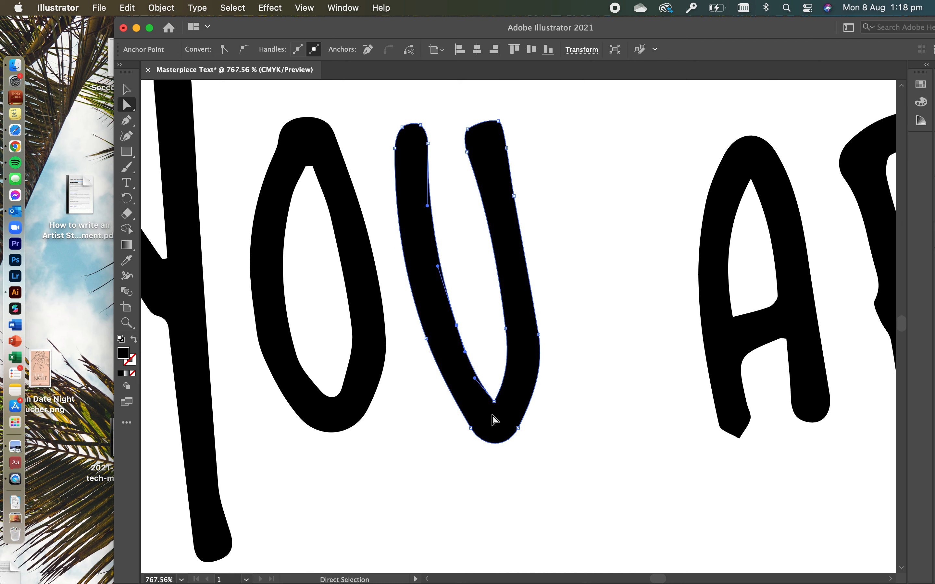
{"action": "scroll", "coordinate": [494, 423], "scroll_direction": "down", "scroll_amount": 3}
{"action": "scroll", "coordinate": [494, 423], "scroll_direction": "right", "scroll_amount": 1}
{"action": "scroll", "coordinate": [493, 424], "scroll_direction": "up", "scroll_amount": 1}
{"action": "scroll", "coordinate": [494, 423], "scroll_direction": "up", "scroll_amount": 3}
{"action": "scroll", "coordinate": [494, 423], "scroll_direction": "left", "scroll_amount": 1}
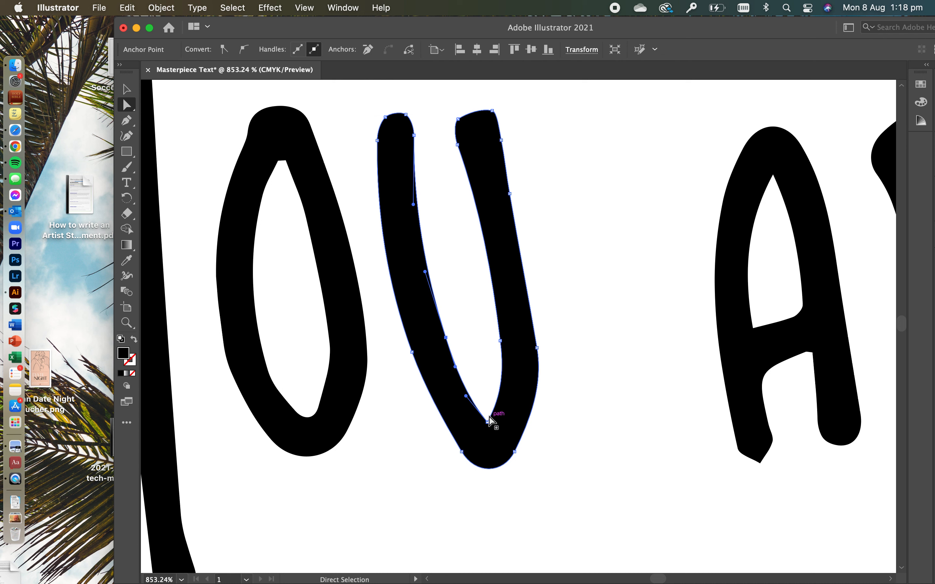
{"action": "left_click_drag", "start_coordinate": [467, 394], "coordinate": [493, 417]}
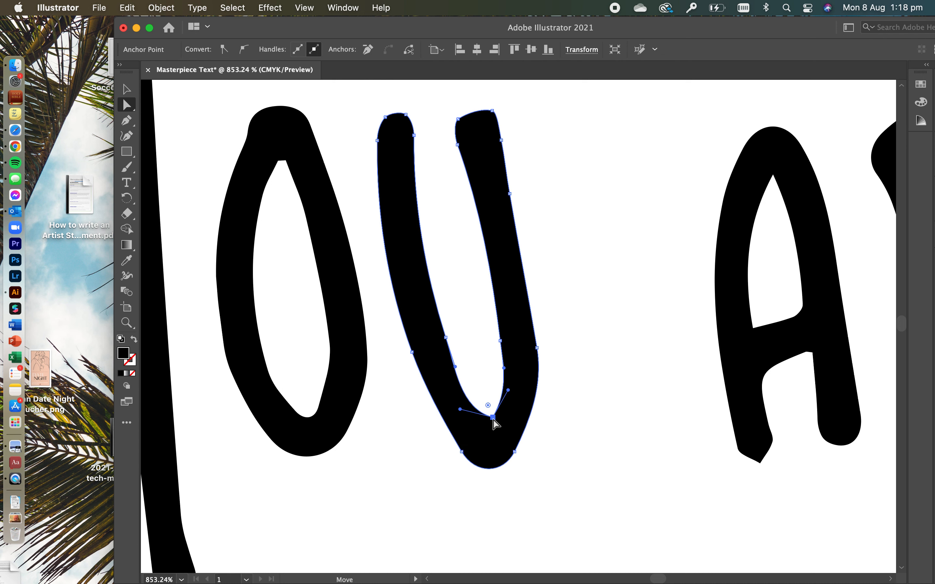
{"action": "left_click_drag", "start_coordinate": [502, 342], "coordinate": [502, 322]}
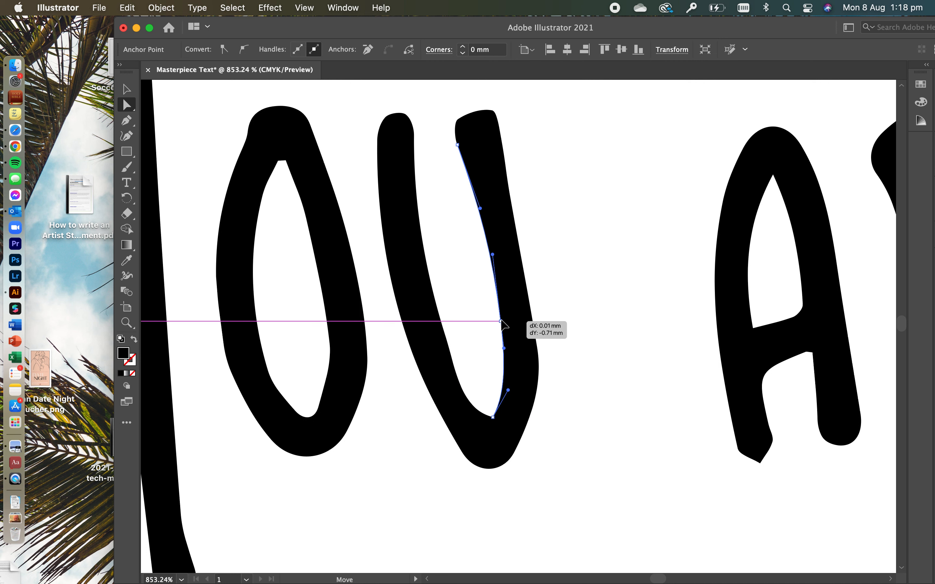
Reshape the tip of the U's second stroke by raising its corner anchor and adjusting the neighbouring anchor points and handles.
{"action": "mouse_move", "coordinate": [463, 146]}
{"action": "left_mouse_down"}
{"action": "mouse_move", "coordinate": [458, 111]}
{"action": "mouse_move", "coordinate": [496, 100]}
{"action": "left_mouse_up"}
{"action": "left_click", "coordinate": [501, 140]}
{"action": "left_click_drag", "start_coordinate": [501, 140], "coordinate": [502, 146]}
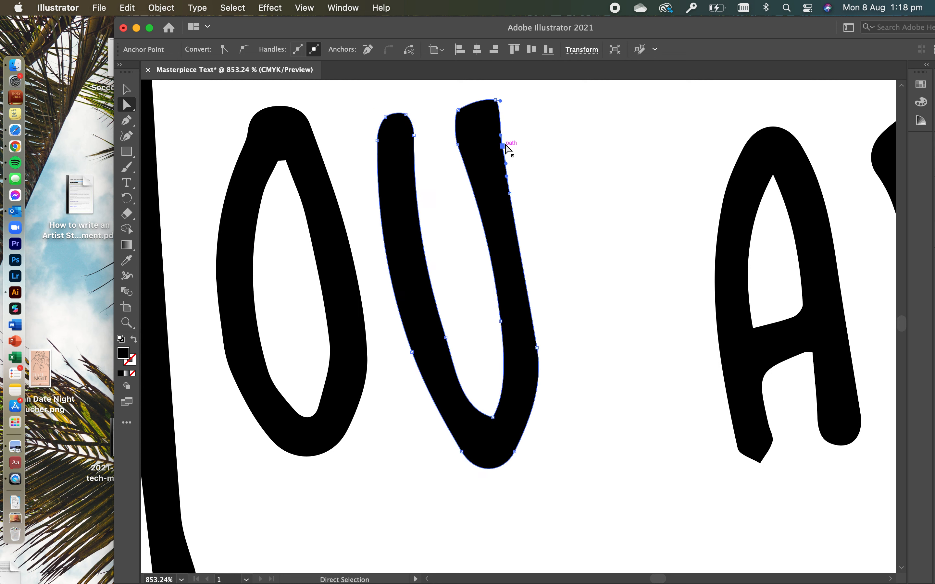
{"action": "left_click", "coordinate": [502, 103]}
{"action": "left_click", "coordinate": [484, 119]}
{"action": "left_click", "coordinate": [495, 99]}
{"action": "left_click_drag", "start_coordinate": [500, 101], "coordinate": [505, 288]}
Move the whole lettering group slightly upward with the Selection tool and clear the selection.
{"action": "scroll", "coordinate": [537, 329], "scroll_direction": "down", "scroll_amount": 3}
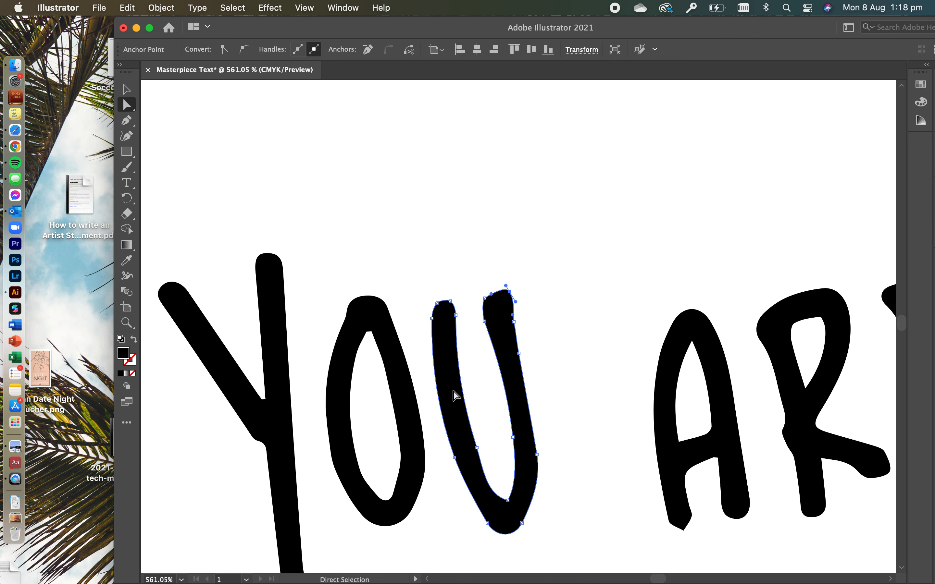
{"action": "scroll", "coordinate": [453, 392], "scroll_direction": "down", "scroll_amount": 2}
{"action": "scroll", "coordinate": [518, 436], "scroll_direction": "down", "scroll_amount": 2}
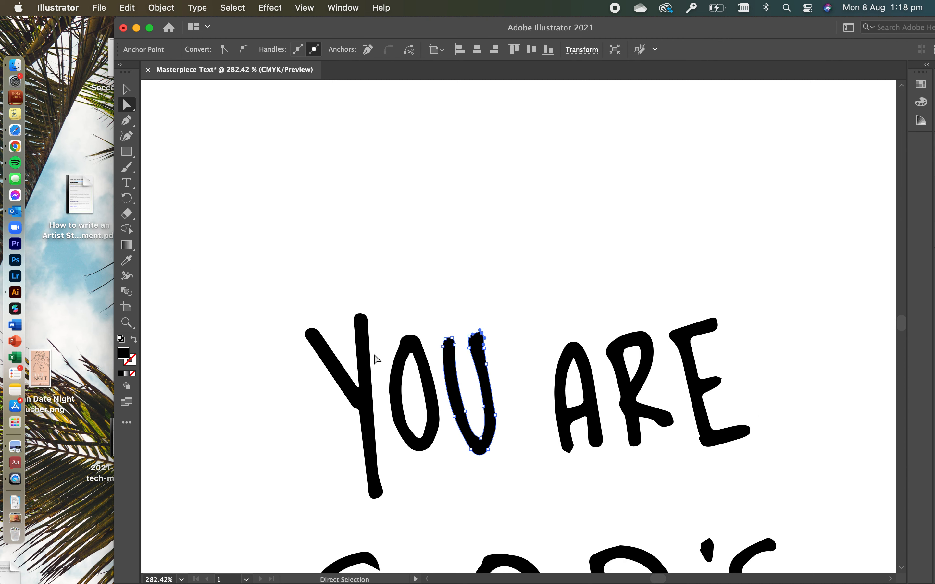
{"action": "scroll", "coordinate": [482, 441], "scroll_direction": "down", "scroll_amount": 3}
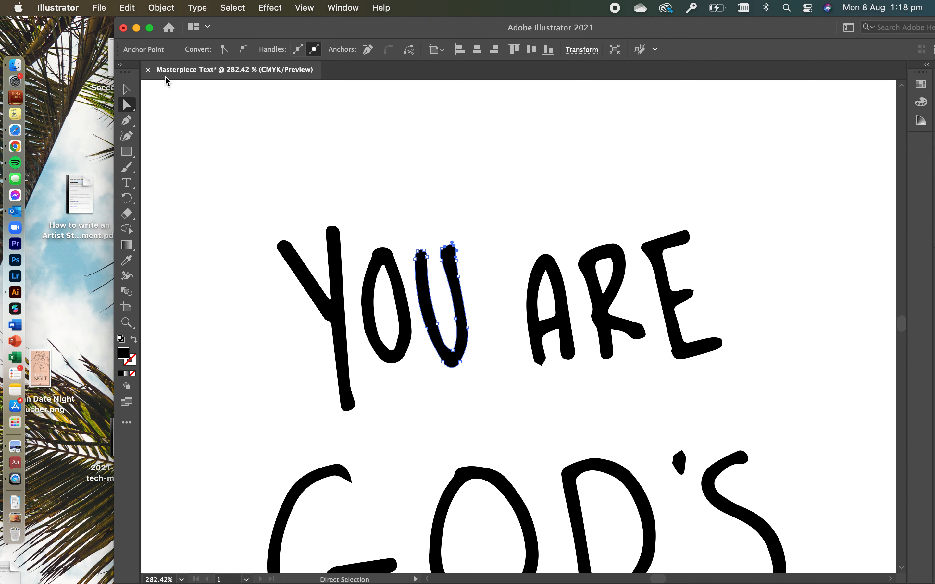
{"action": "key", "text": "v"}
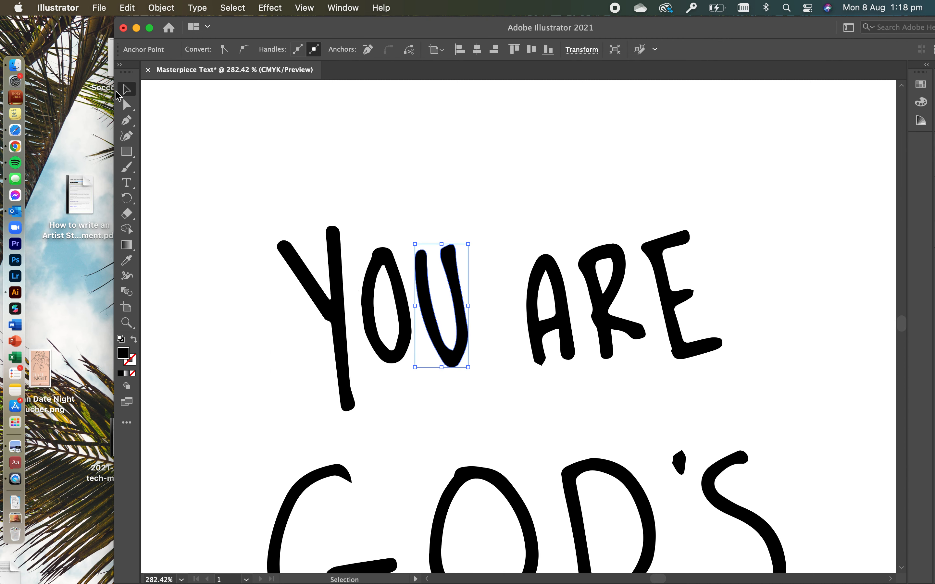
{"action": "left_click", "coordinate": [455, 363]}
{"action": "left_click_drag", "start_coordinate": [455, 363], "coordinate": [445, 328]}
{"action": "key", "text": "a"}
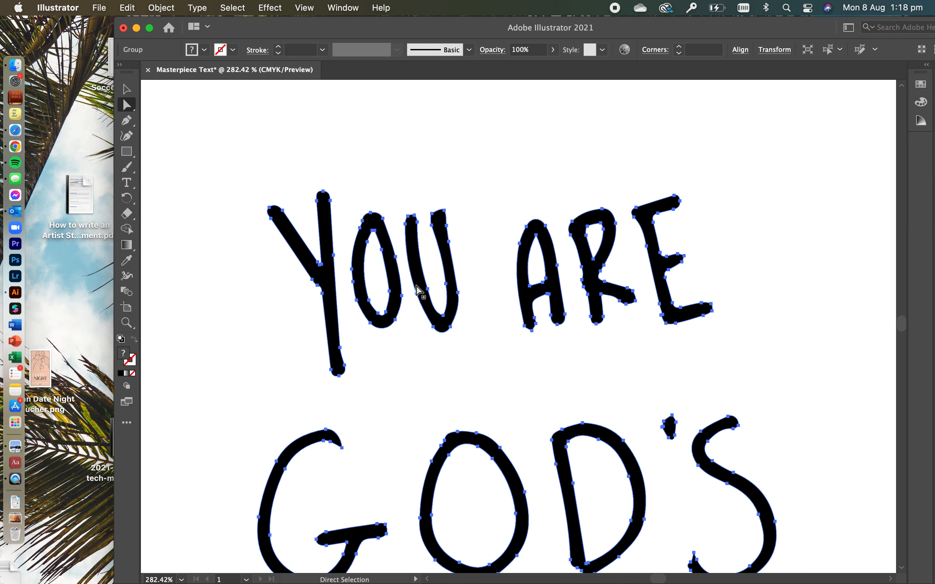
{"action": "scroll", "coordinate": [676, 560], "scroll_direction": "down", "scroll_amount": 5}
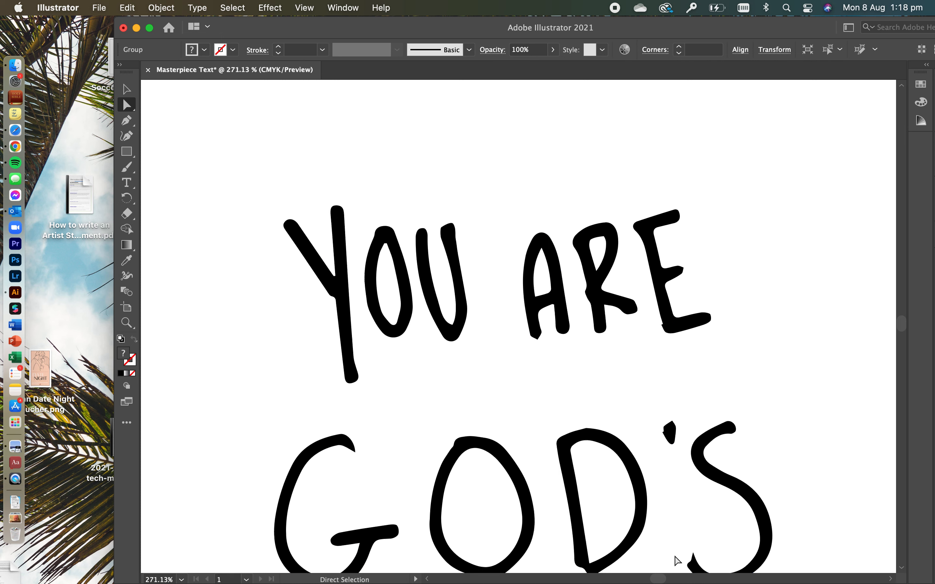
{"action": "scroll", "coordinate": [676, 560], "scroll_direction": "down", "scroll_amount": 5}
{"action": "scroll", "coordinate": [680, 548], "scroll_direction": "down", "scroll_amount": 2}
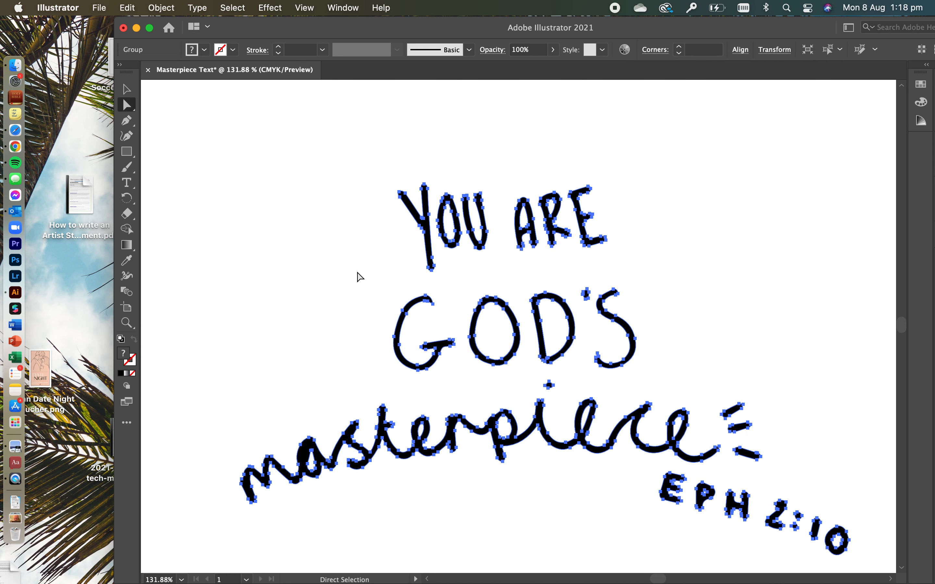
{"action": "scroll", "coordinate": [365, 276], "scroll_direction": "up", "scroll_amount": 2}
{"action": "left_click", "coordinate": [371, 277]}
Round the pointed tip of the G in GOD'S to a corner radius of 0.511 mm and clear the selection.
{"action": "scroll", "coordinate": [424, 319], "scroll_direction": "up", "scroll_amount": 10}
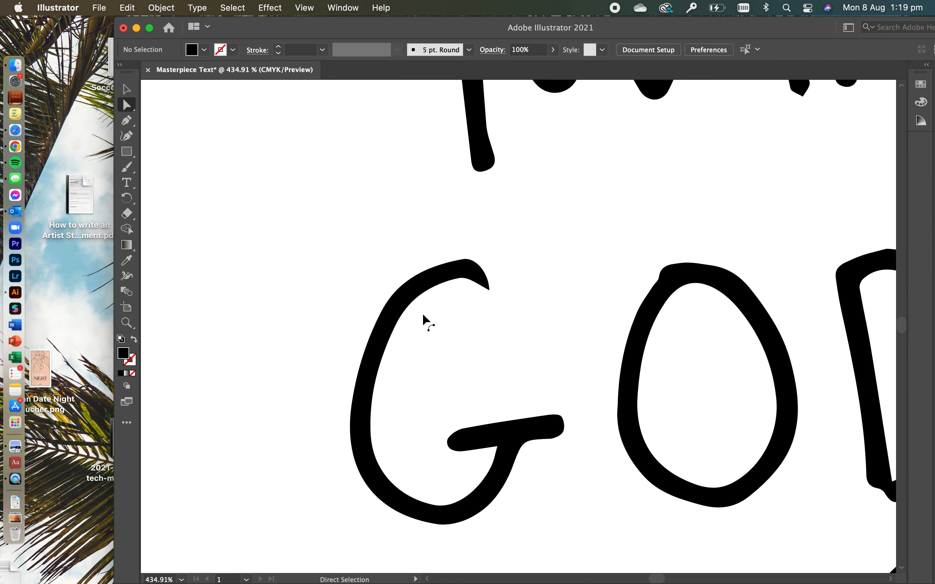
{"action": "left_click", "coordinate": [564, 213]}
{"action": "left_click_drag", "start_coordinate": [609, 253], "coordinate": [535, 162]}
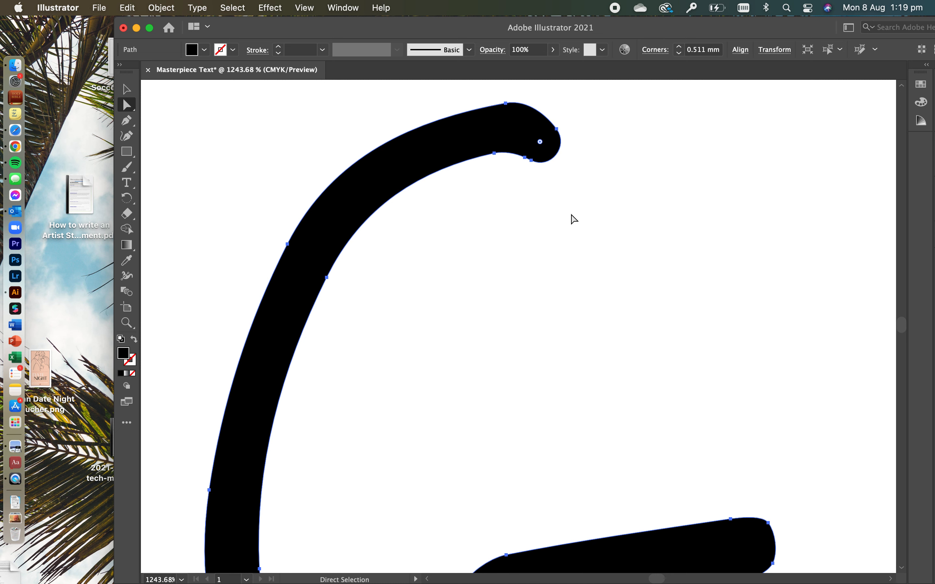
{"action": "scroll", "coordinate": [467, 276], "scroll_direction": "down", "scroll_amount": 5}
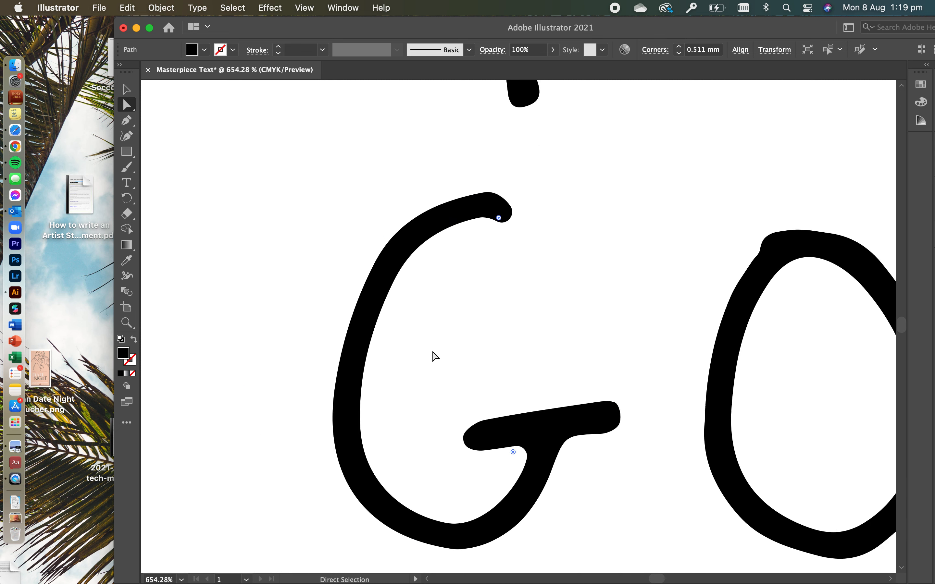
{"action": "scroll", "coordinate": [435, 356], "scroll_direction": "down", "scroll_amount": 10}
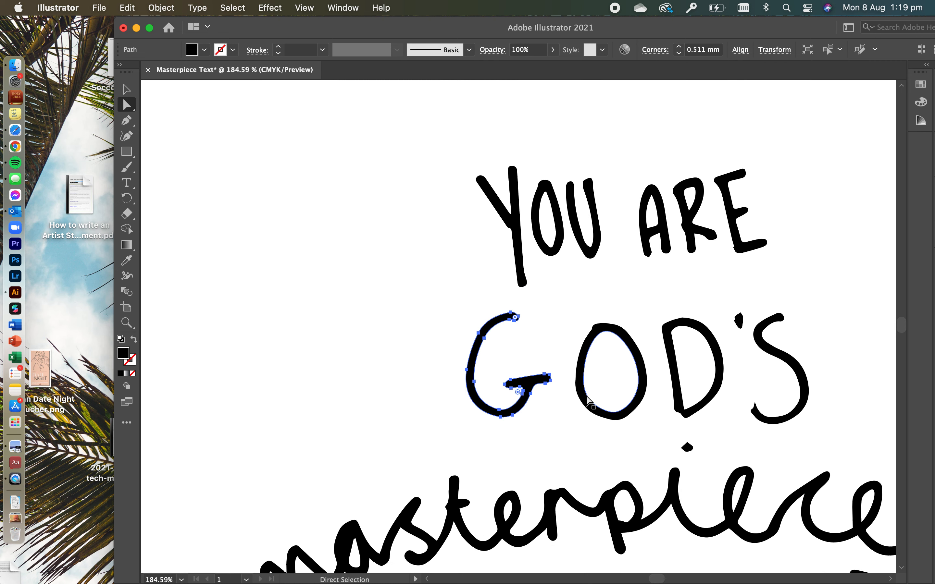
{"action": "scroll", "coordinate": [561, 350], "scroll_direction": "right", "scroll_amount": 3}
{"action": "scroll", "coordinate": [561, 351], "scroll_direction": "down", "scroll_amount": 1}
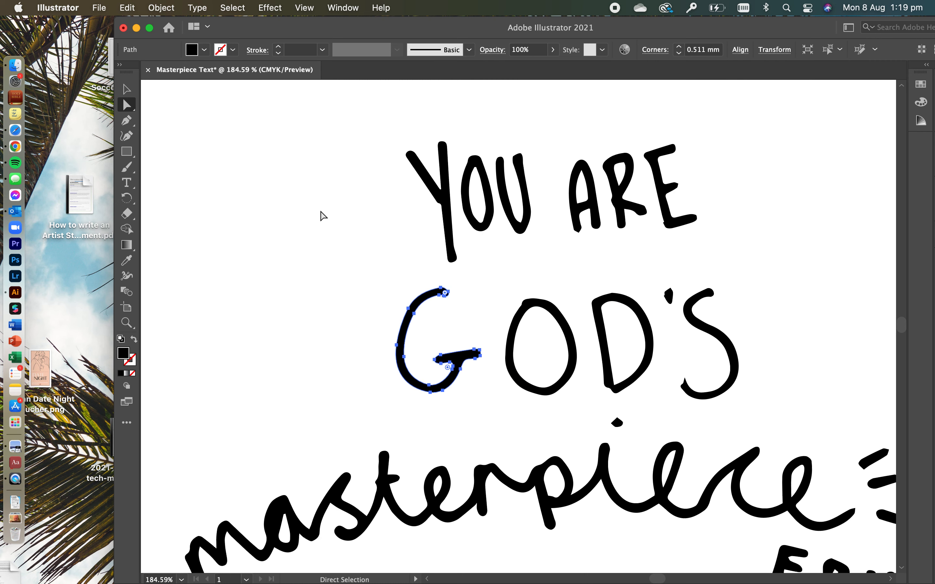
{"action": "left_click", "coordinate": [340, 213]}
Select all the letter shapes of YOU ARE and change their fill to coral red FF6464.
{"action": "left_click_drag", "start_coordinate": [359, 142], "coordinate": [782, 244]}
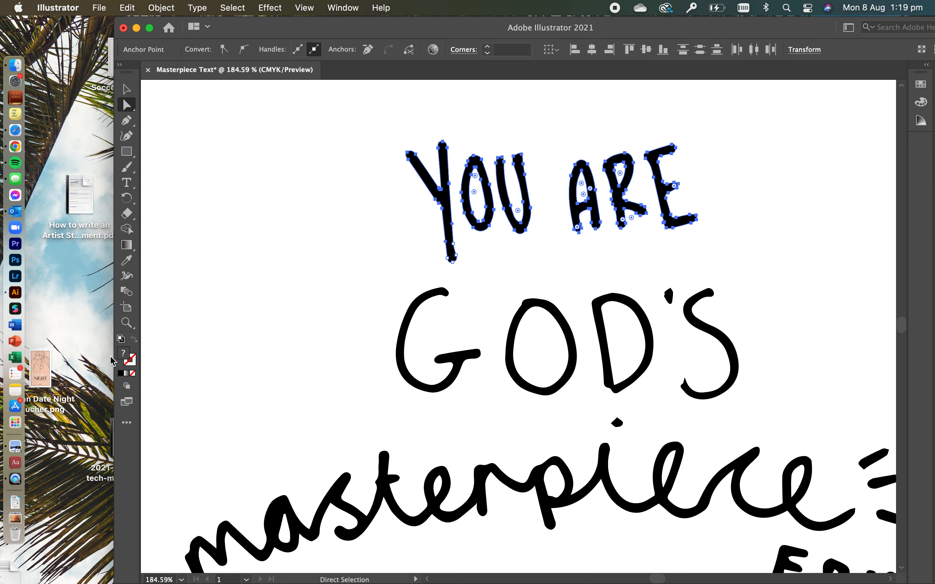
{"action": "left_click_drag", "start_coordinate": [697, 30], "coordinate": [611, 30]}
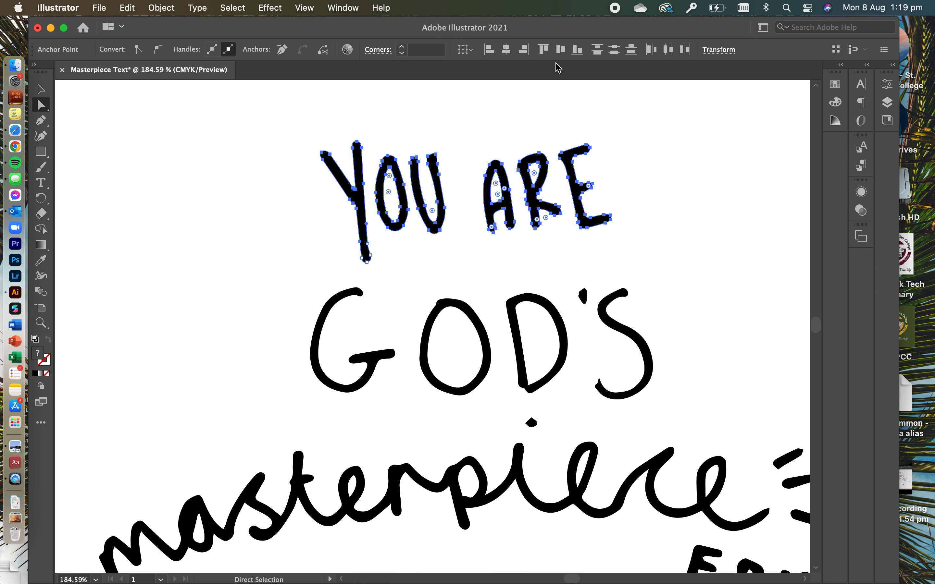
{"action": "double_click", "coordinate": [40, 357]}
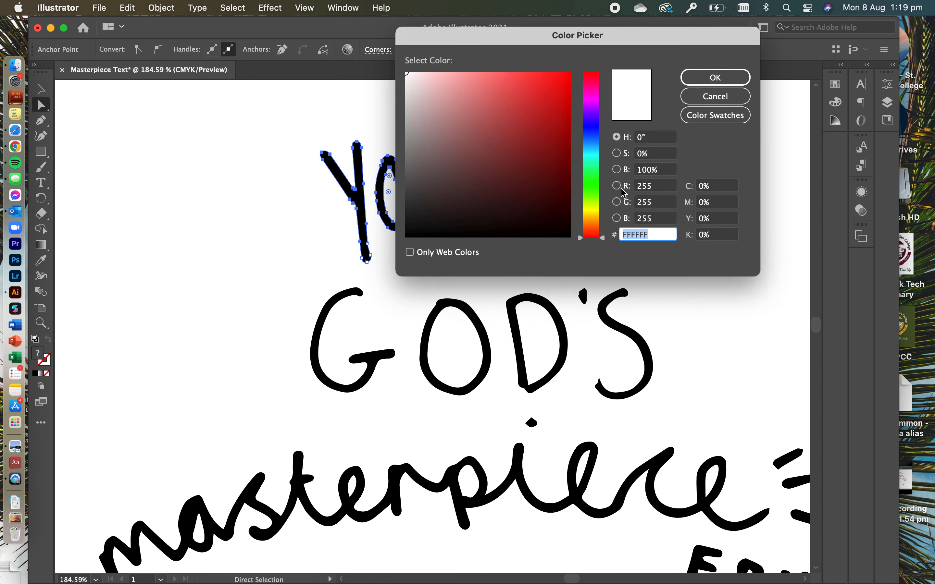
{"action": "mouse_move", "coordinate": [524, 144]}
{"action": "left_mouse_down"}
{"action": "mouse_move", "coordinate": [500, 121]}
{"action": "mouse_move", "coordinate": [508, 65]}
{"action": "left_mouse_up"}
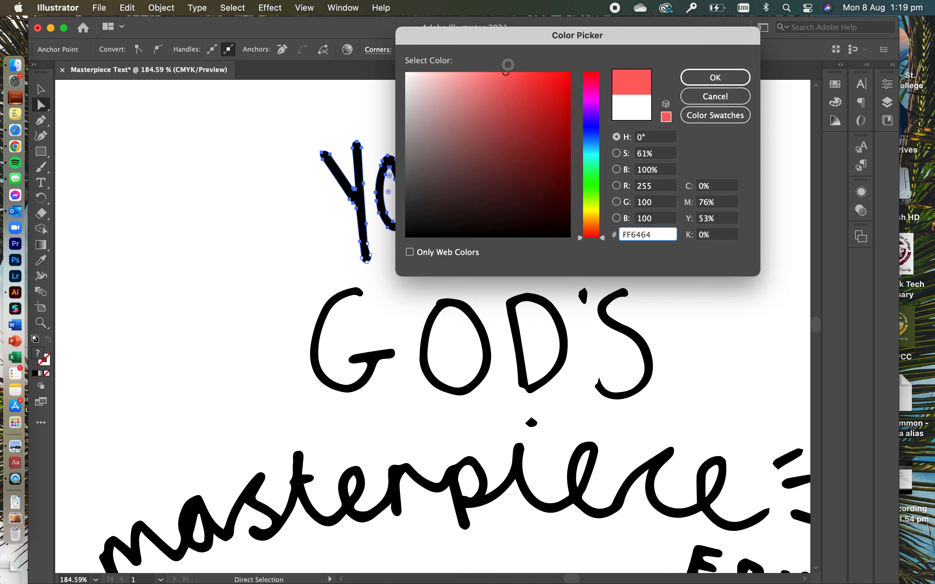
{"action": "left_click", "coordinate": [700, 77]}
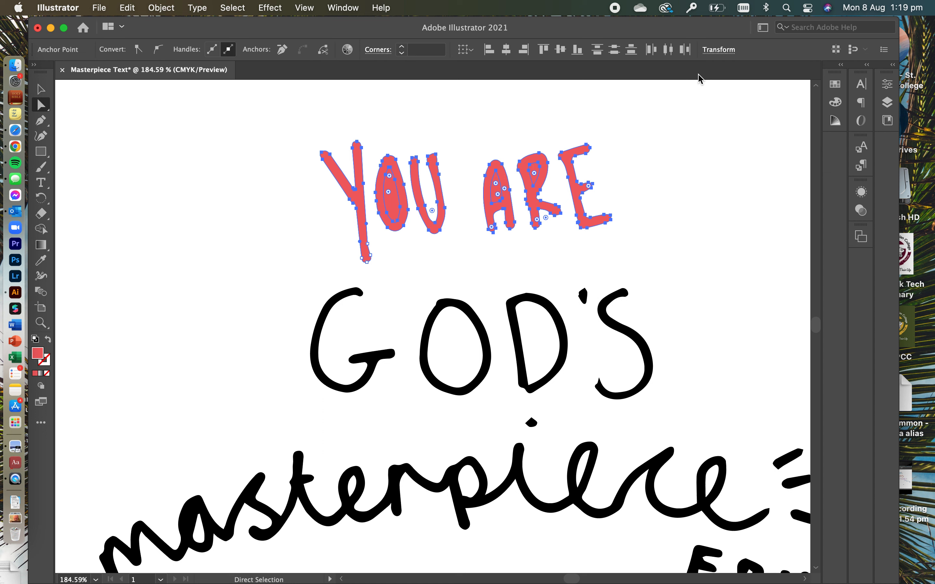
{"action": "left_click", "coordinate": [612, 245]}
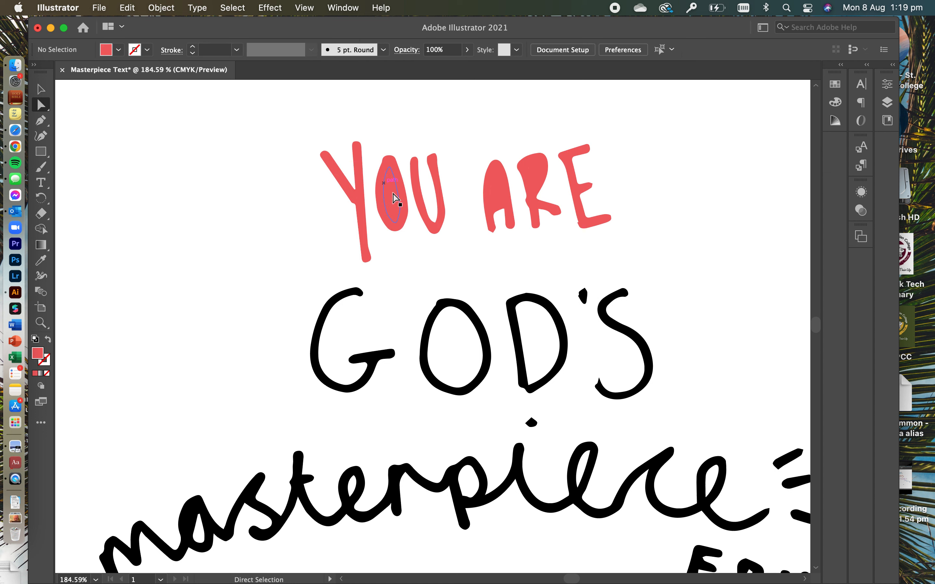
Delete the filled inner shapes of the R, A and O in YOU ARE.
{"action": "left_click", "coordinate": [534, 175]}
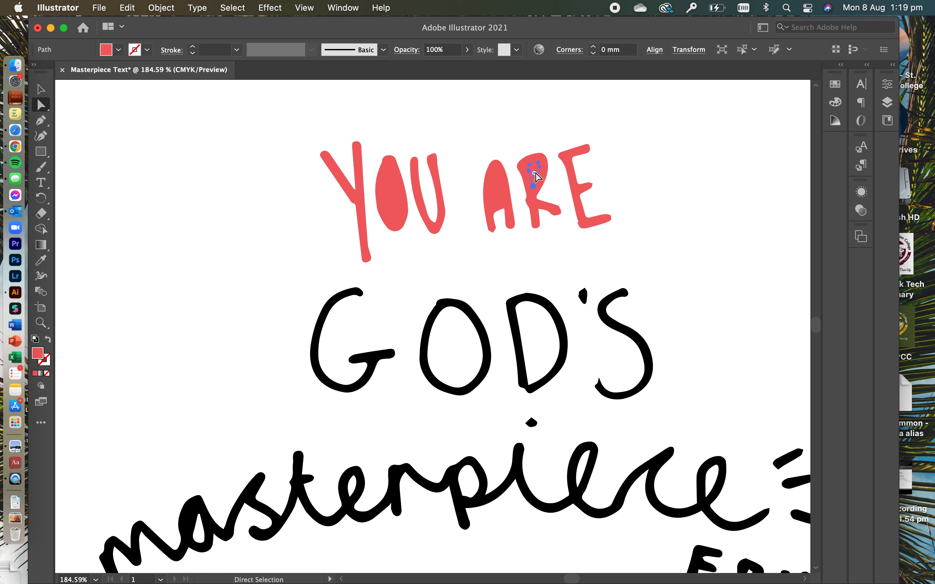
{"action": "left_click", "coordinate": [534, 176]}
{"action": "left_click", "coordinate": [497, 196]}
{"action": "key", "text": "Delete"}
{"action": "left_click", "coordinate": [392, 197]}
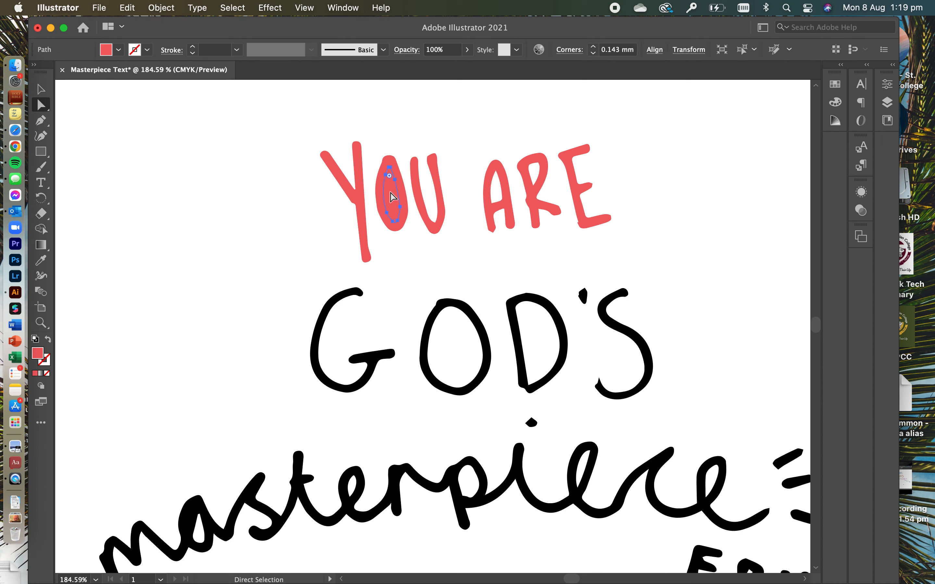
{"action": "key", "text": "Delete"}
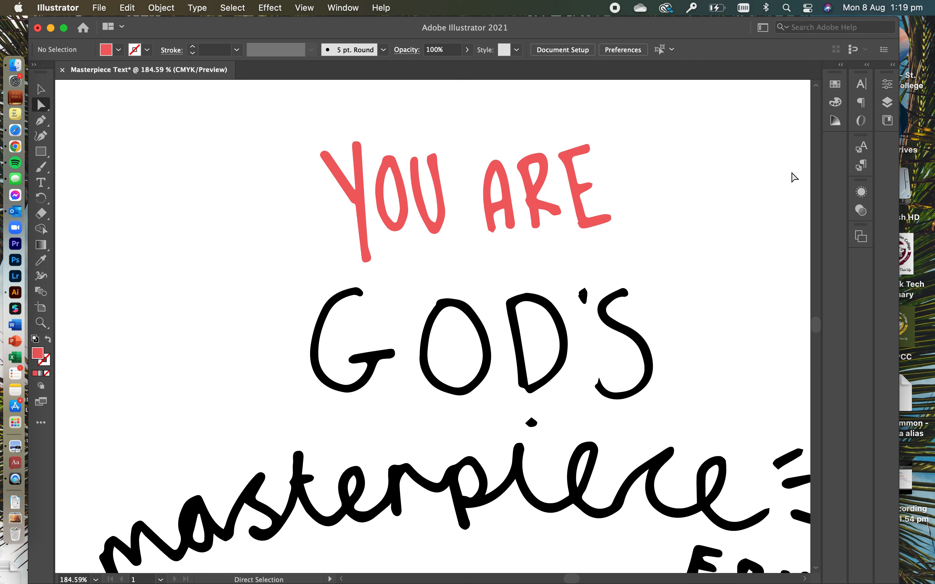
Show the document's color swatches and look up where they are found by searching the help for "swatches".
{"action": "left_click", "coordinate": [834, 84]}
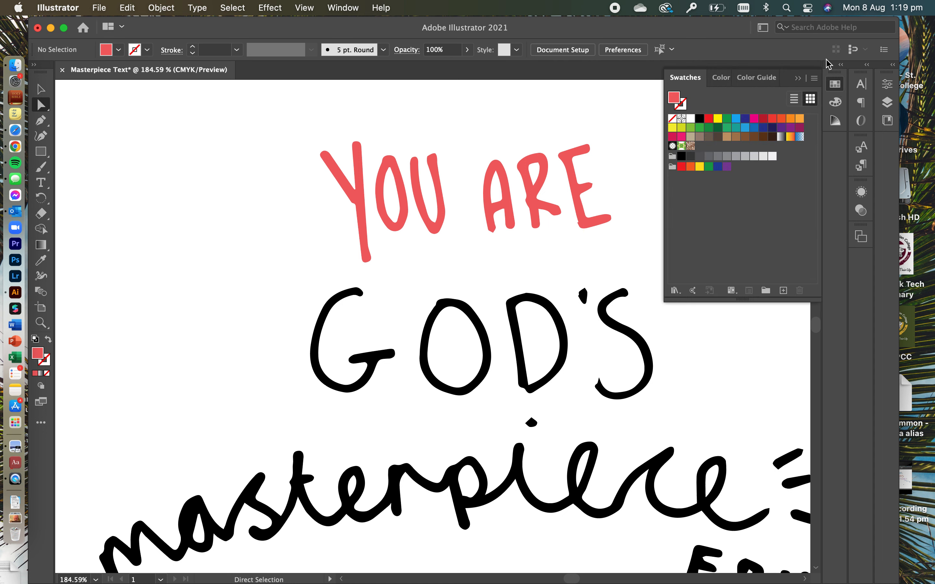
{"action": "left_click", "coordinate": [390, 5]}
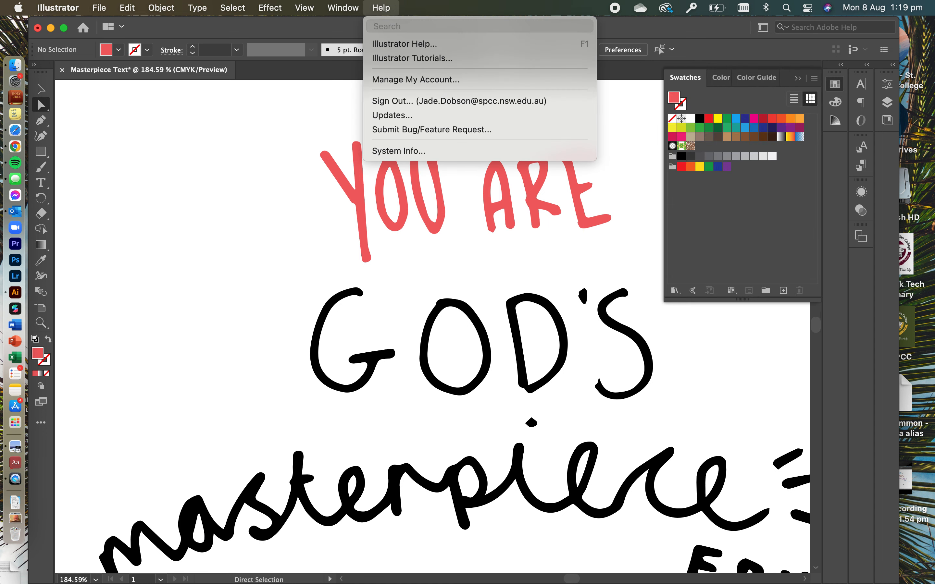
{"action": "type", "text": "swatches"}
{"action": "mouse_move", "coordinate": [412, 71]}
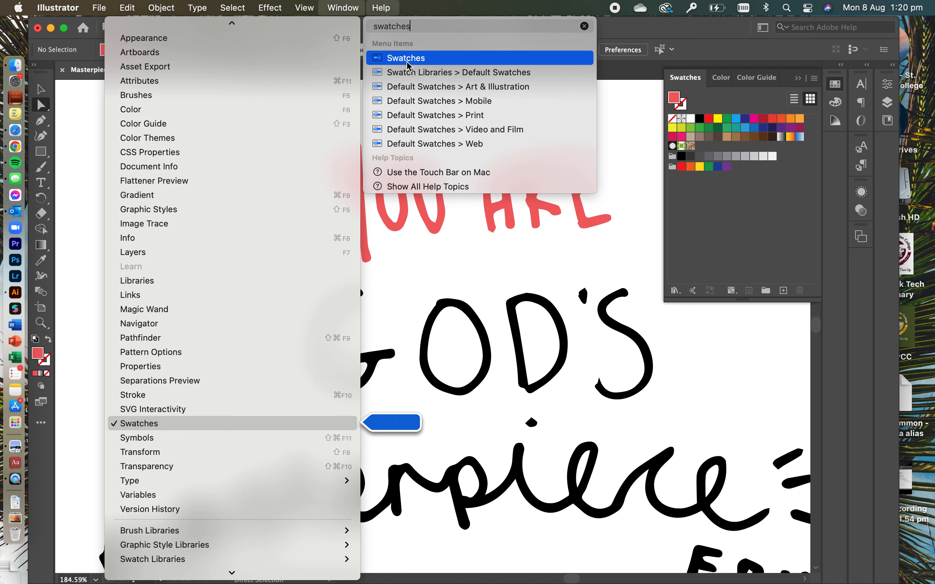
{"action": "left_click", "coordinate": [754, 202]}
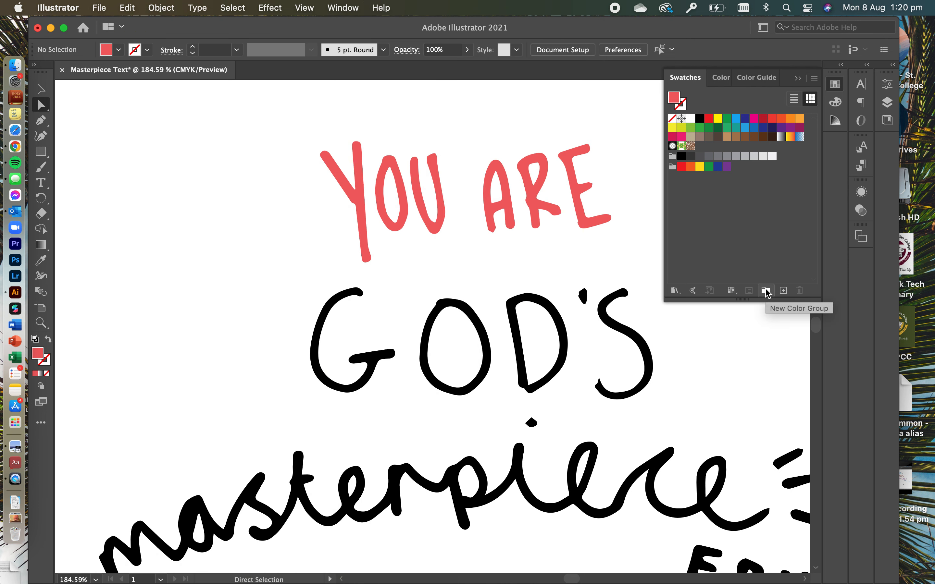
Create a new swatch color group named Masterpiece.
{"action": "left_click", "coordinate": [765, 291]}
{"action": "type", "text": "Masterpiece"}
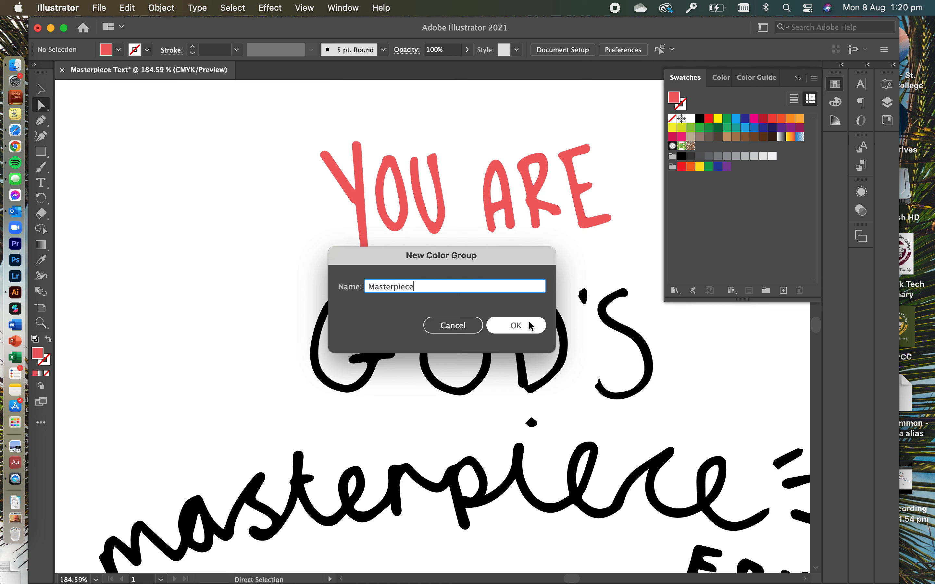
{"action": "left_click", "coordinate": [530, 326]}
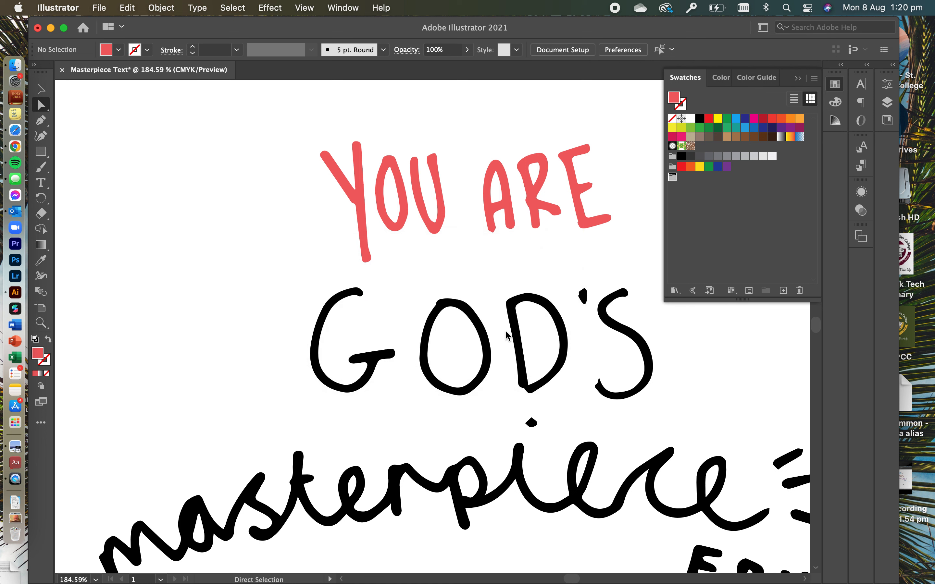
Add the current coral red fill to the Masterpiece color group and hide the swatches.
{"action": "left_click_drag", "start_coordinate": [675, 102], "coordinate": [682, 178]}
{"action": "left_click", "coordinate": [799, 77]}
Select all the letter shapes of GOD'S, including the apostrophe, and change their fill to violet 7966FF.
{"action": "left_click_drag", "start_coordinate": [252, 305], "coordinate": [661, 390]}
{"action": "left_click_drag", "start_coordinate": [277, 302], "coordinate": [713, 401]}
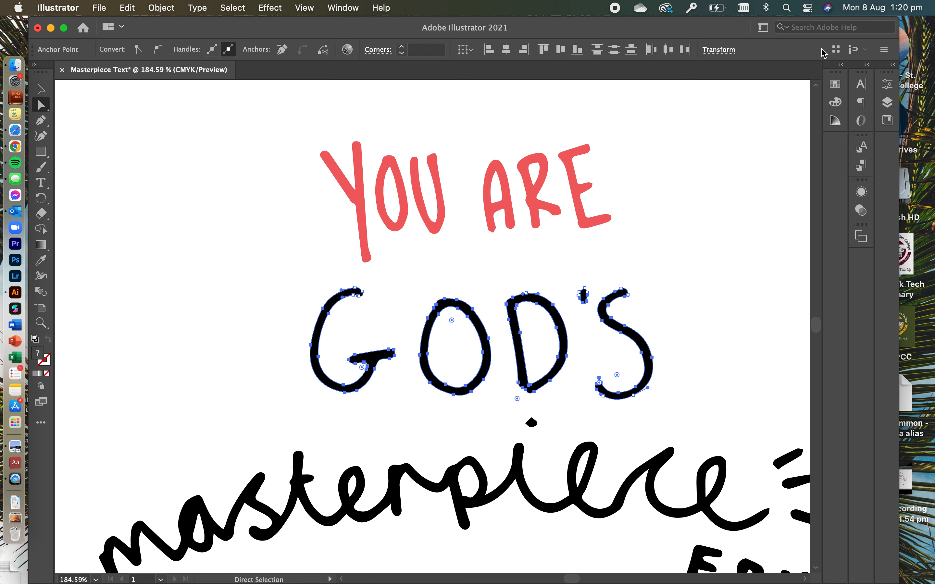
{"action": "left_click", "coordinate": [835, 84]}
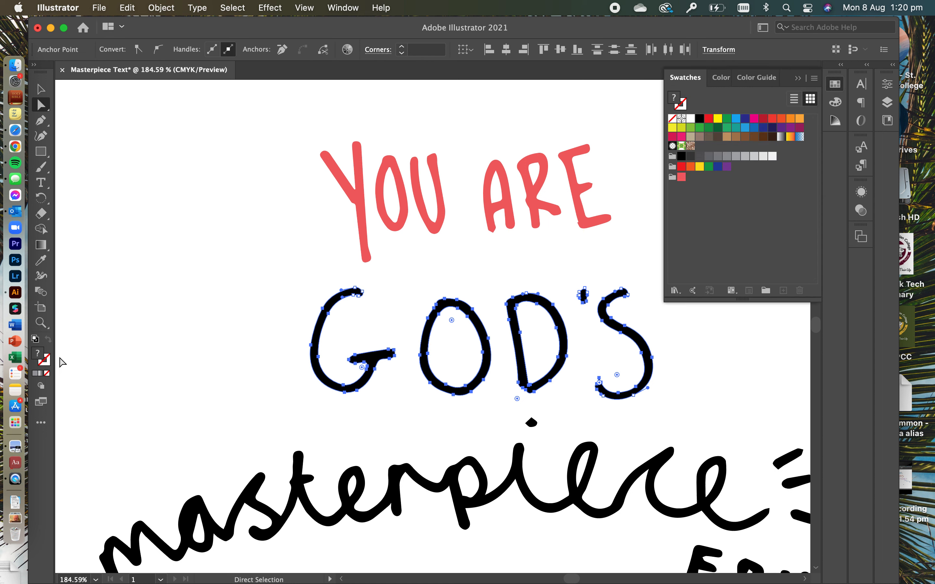
{"action": "double_click", "coordinate": [37, 356]}
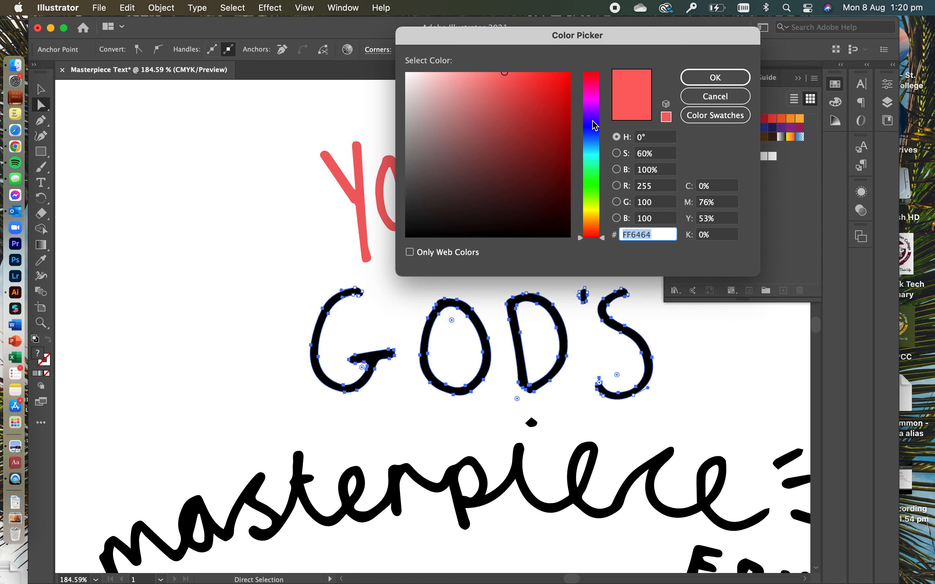
{"action": "left_click_drag", "start_coordinate": [590, 117], "coordinate": [590, 125]}
{"action": "left_click", "coordinate": [550, 92]}
{"action": "left_click", "coordinate": [728, 77]}
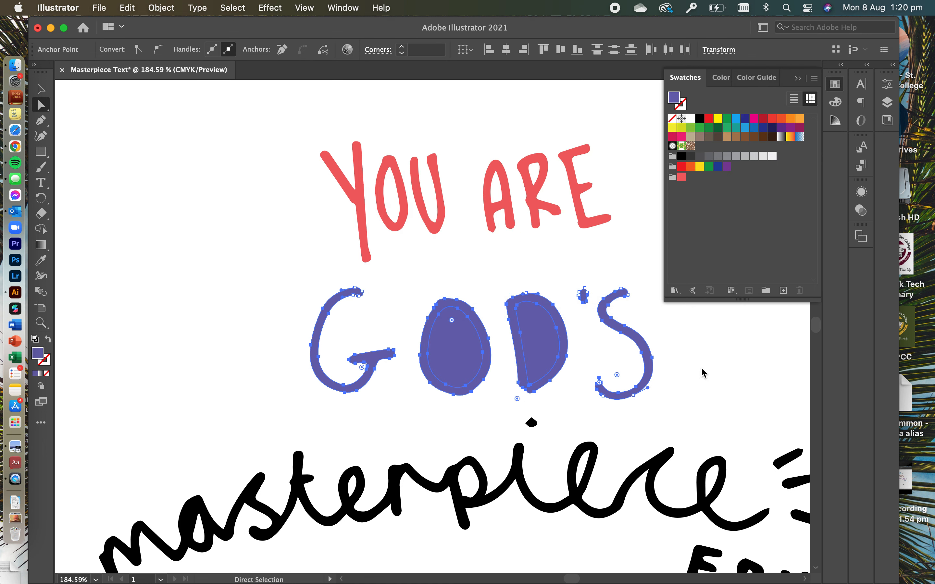
Delete the filled inner shapes of the D and O in GOD'S.
{"action": "left_click", "coordinate": [706, 355]}
{"action": "left_click", "coordinate": [530, 336]}
{"action": "key", "text": "Delete"}
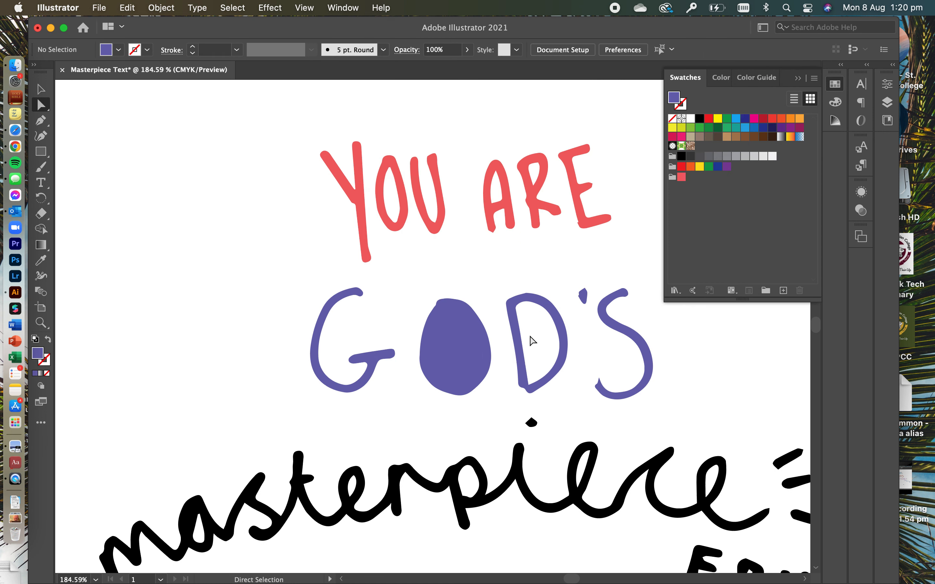
{"action": "left_click", "coordinate": [472, 345]}
{"action": "key", "text": "Delete"}
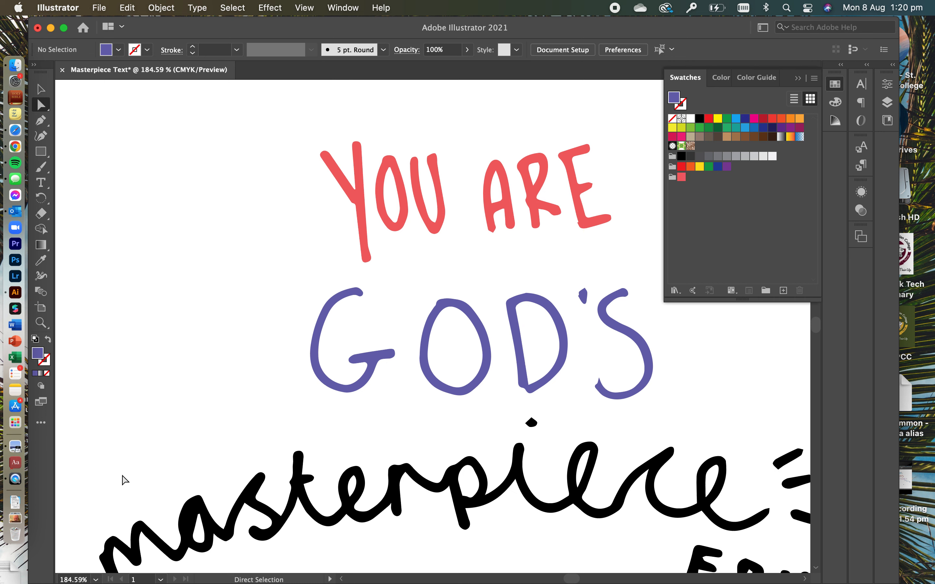
{"action": "scroll", "coordinate": [123, 479], "scroll_direction": "down", "scroll_amount": 3}
{"action": "scroll", "coordinate": [170, 462], "scroll_direction": "down", "scroll_amount": 2}
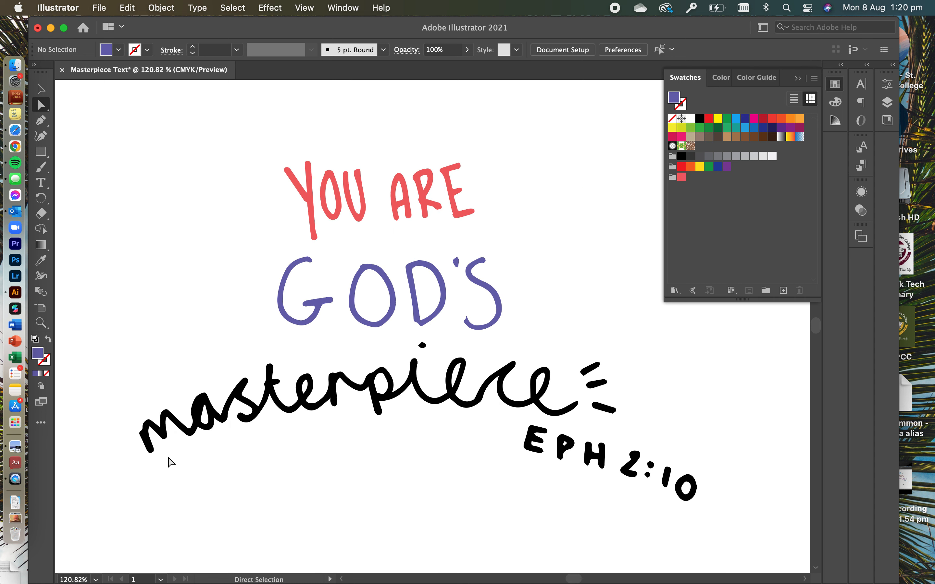
{"action": "left_click_drag", "start_coordinate": [132, 412], "coordinate": [626, 374]}
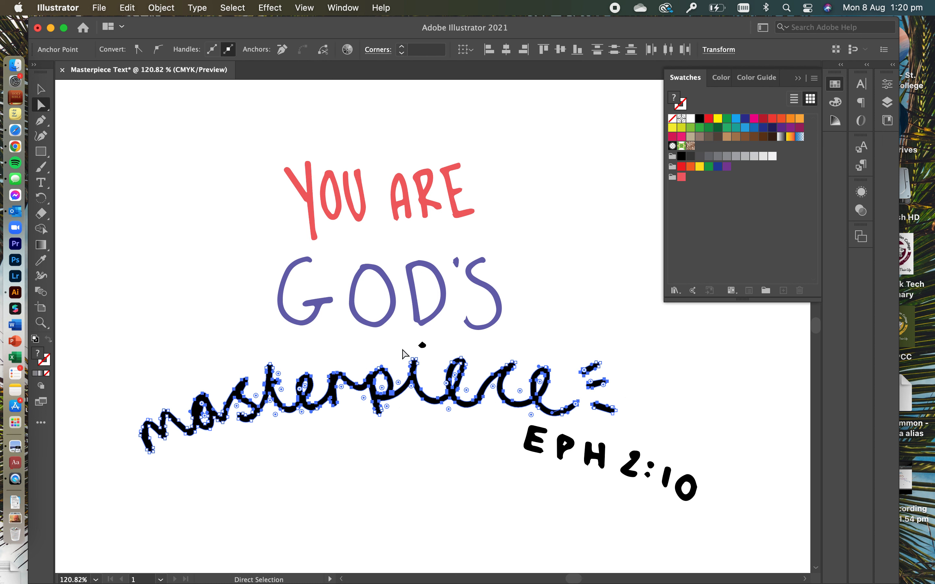
{"action": "left_click", "coordinate": [422, 345], "text": "shift"}
{"action": "double_click", "coordinate": [673, 102]}
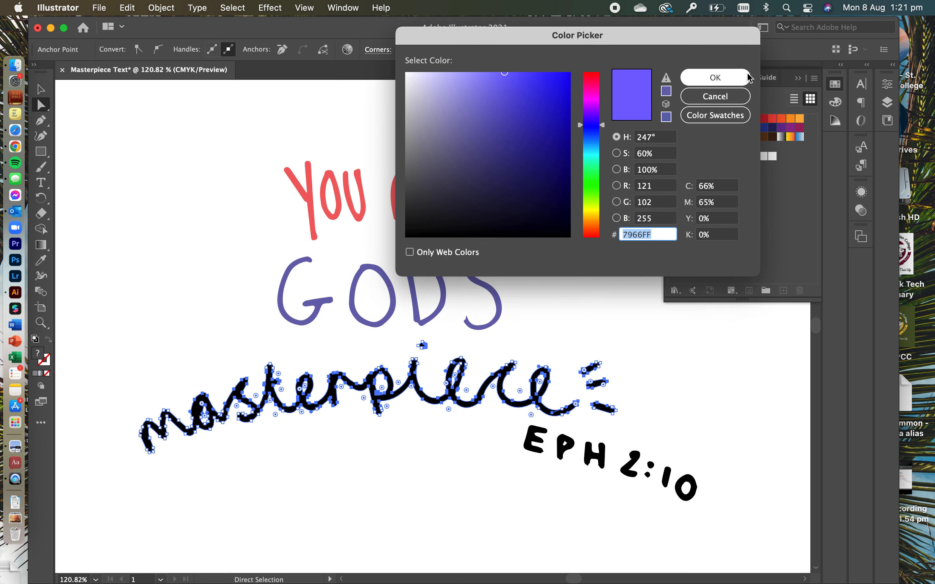
{"action": "left_click", "coordinate": [685, 99]}
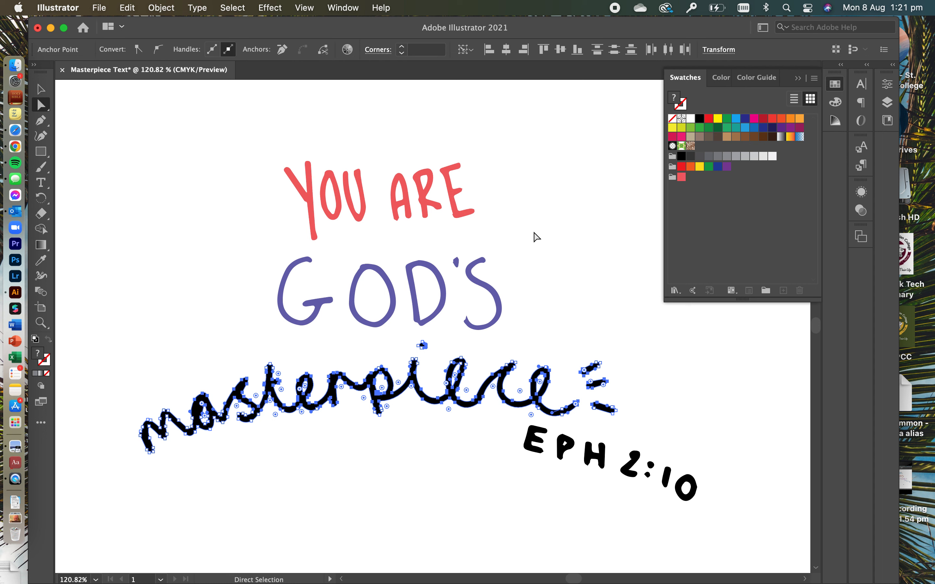
Add the violet fill of the G in GOD'S to the Masterpiece color group.
{"action": "left_click", "coordinate": [315, 309]}
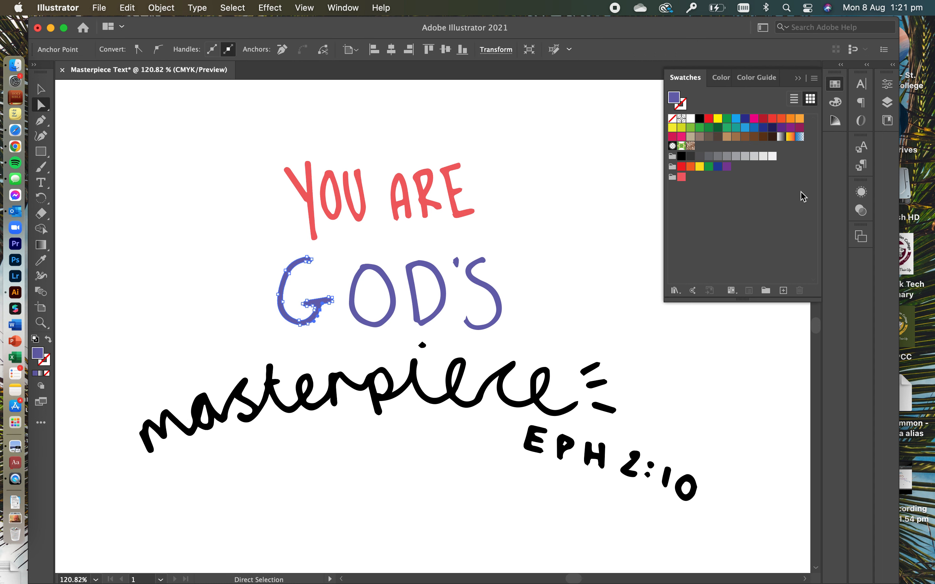
{"action": "left_click_drag", "start_coordinate": [673, 93], "coordinate": [688, 181]}
Select the word masterpiece with its i dot and the three accent strokes, and change their fill to light blue.
{"action": "left_click_drag", "start_coordinate": [120, 379], "coordinate": [657, 411]}
{"action": "left_click", "coordinate": [592, 367], "text": "shift"}
{"action": "left_click", "coordinate": [423, 347], "text": "shift"}
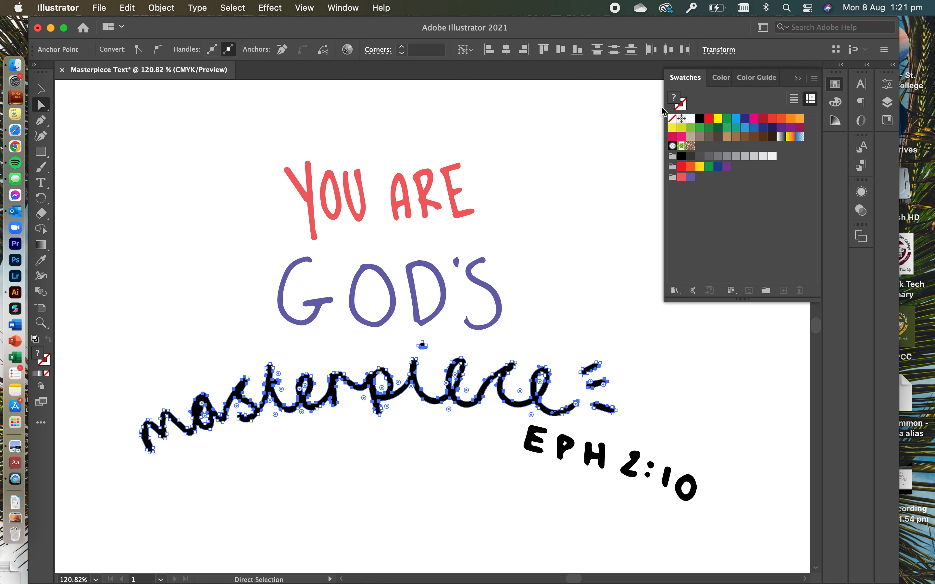
{"action": "double_click", "coordinate": [674, 102]}
{"action": "left_click_drag", "start_coordinate": [606, 126], "coordinate": [606, 148]}
{"action": "left_click_drag", "start_coordinate": [517, 107], "coordinate": [508, 65]}
{"action": "left_click", "coordinate": [691, 77]}
{"action": "left_click", "coordinate": [705, 422]}
Delete the filled inner shapes of the a, the first e and the p in masterpiece.
{"action": "left_click", "coordinate": [207, 411]}
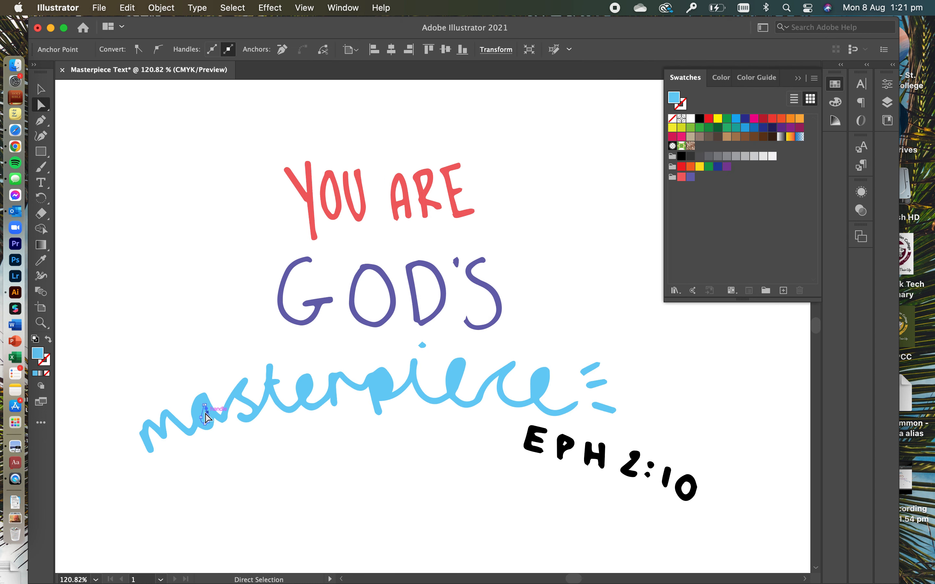
{"action": "left_click", "coordinate": [306, 388]}
{"action": "key", "text": "Delete"}
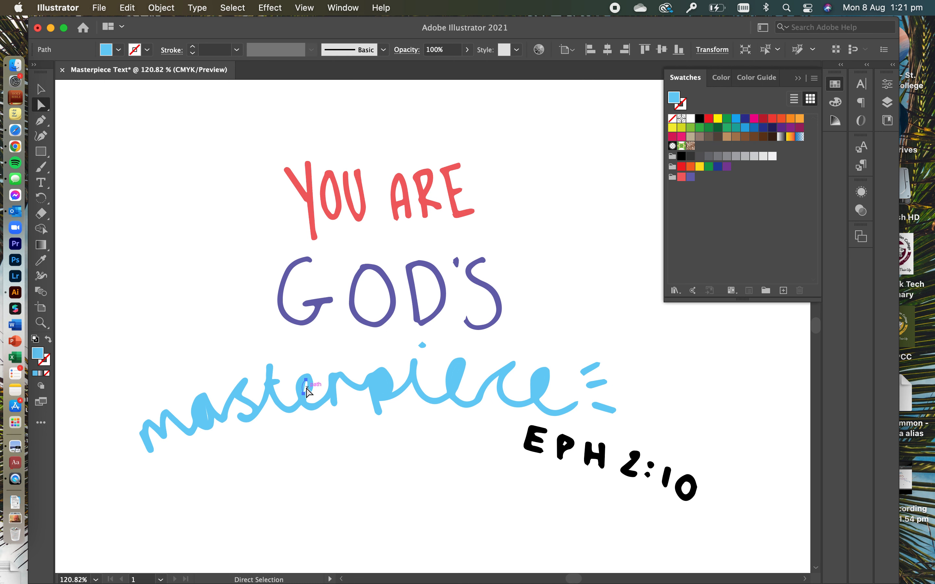
{"action": "key", "text": "Delete"}
{"action": "scroll", "coordinate": [177, 441], "scroll_direction": "up", "scroll_amount": 3}
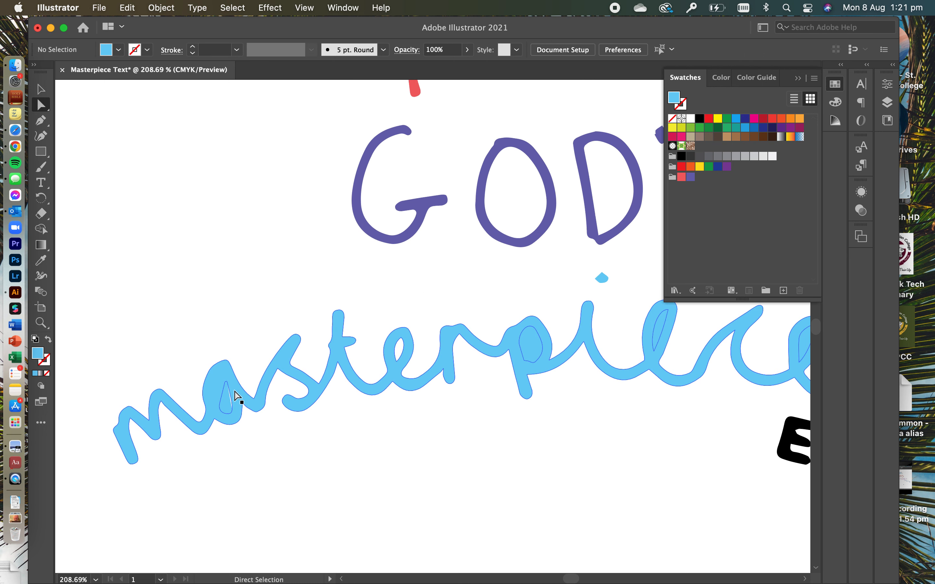
{"action": "left_click", "coordinate": [227, 404]}
{"action": "key", "text": "Delete"}
{"action": "left_click", "coordinate": [536, 347]}
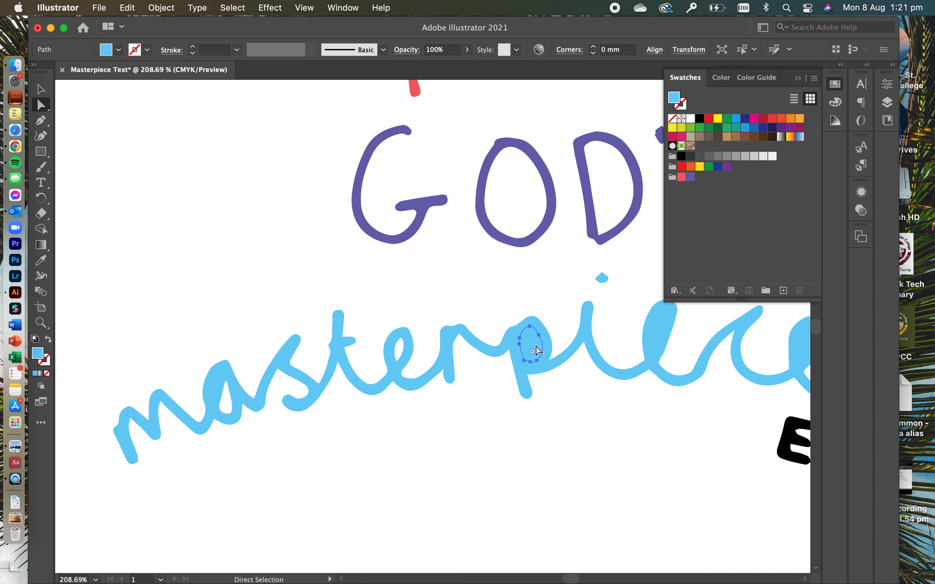
{"action": "key", "text": "Delete"}
Delete the filled inner shapes of the last two e's in masterpiece.
{"action": "scroll", "coordinate": [471, 425], "scroll_direction": "right", "scroll_amount": 3}
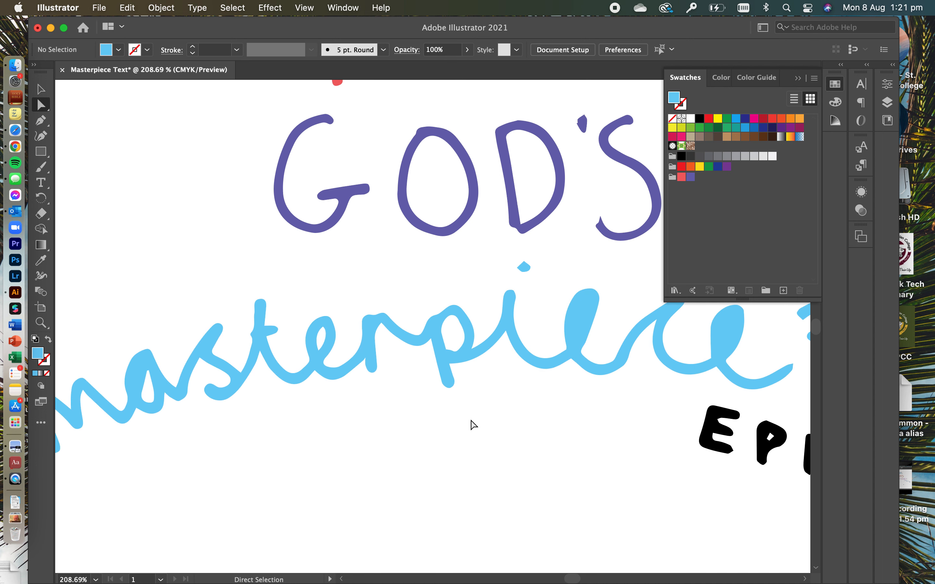
{"action": "left_click", "coordinate": [583, 314]}
{"action": "scroll", "coordinate": [556, 385], "scroll_direction": "right", "scroll_amount": 2}
{"action": "scroll", "coordinate": [556, 384], "scroll_direction": "right", "scroll_amount": 2}
{"action": "key", "text": "Delete"}
{"action": "left_click", "coordinate": [649, 354]}
{"action": "key", "text": "Delete"}
Add the light blue fill of the word masterpiece to the Masterpiece color group.
{"action": "scroll", "coordinate": [504, 428], "scroll_direction": "right", "scroll_amount": 5}
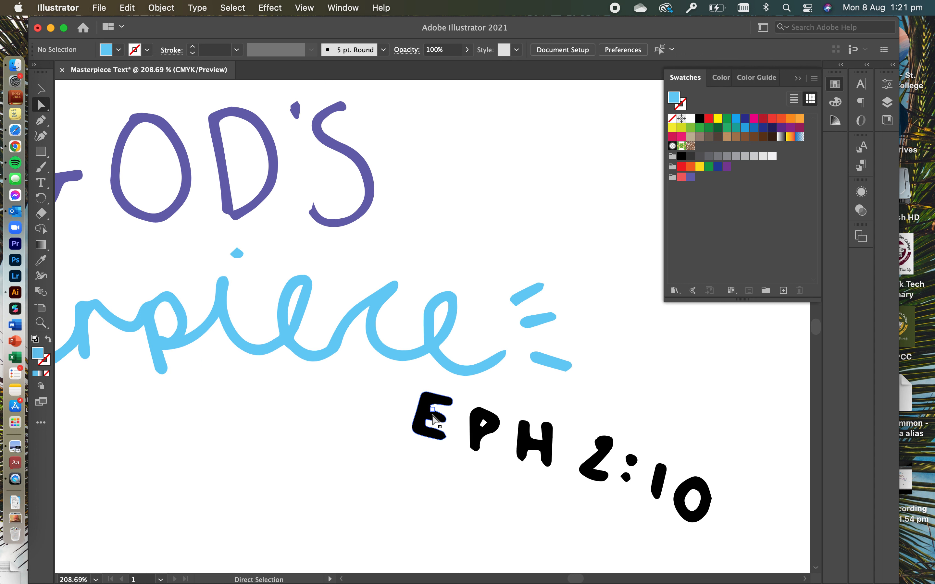
{"action": "left_click", "coordinate": [425, 419]}
{"action": "left_click", "coordinate": [386, 302]}
{"action": "left_click_drag", "start_coordinate": [674, 103], "coordinate": [701, 182]}
Fill the E of EPH with the coral red Masterpiece swatch, the P with violet and the H with light blue.
{"action": "left_click", "coordinate": [431, 426]}
{"action": "left_click", "coordinate": [680, 177]}
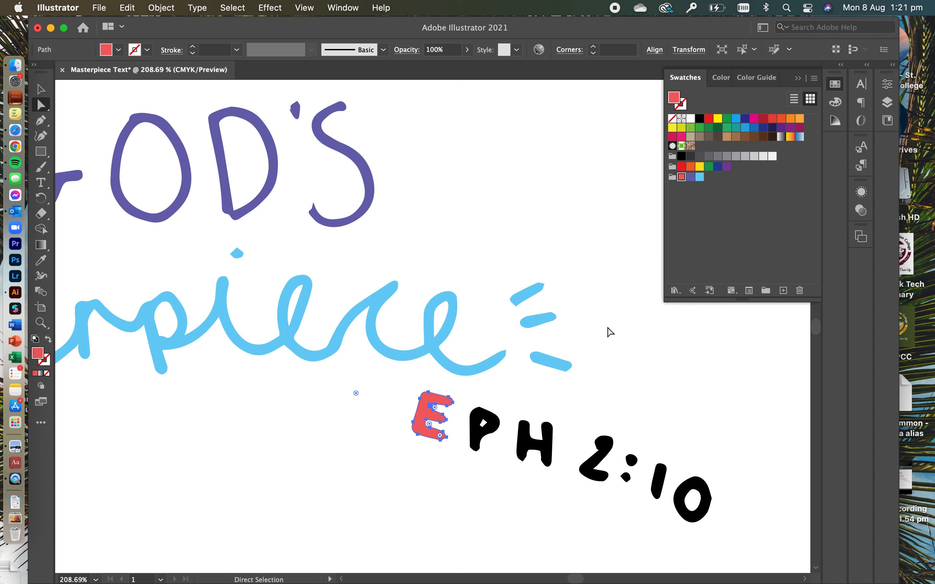
{"action": "left_click", "coordinate": [491, 432]}
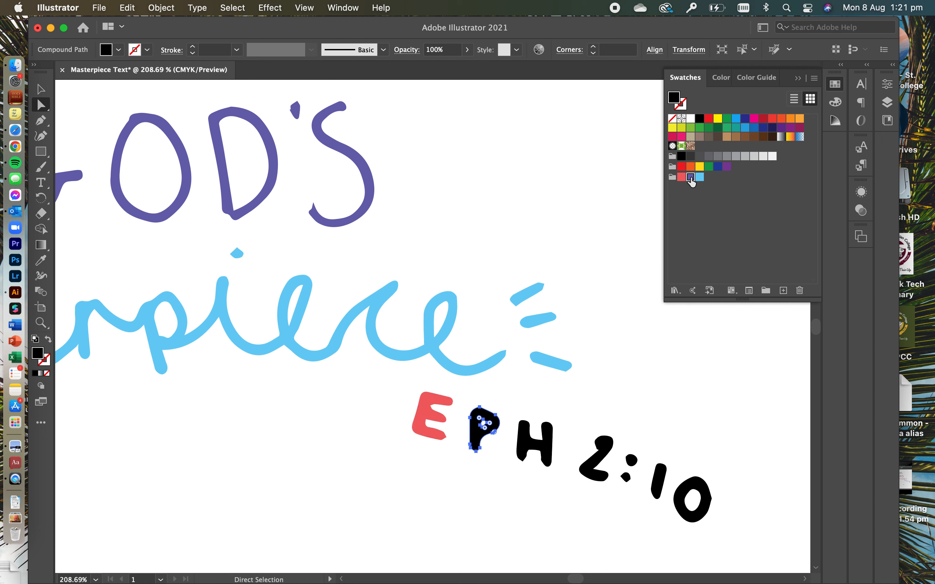
{"action": "left_click", "coordinate": [690, 177]}
{"action": "left_click", "coordinate": [520, 455]}
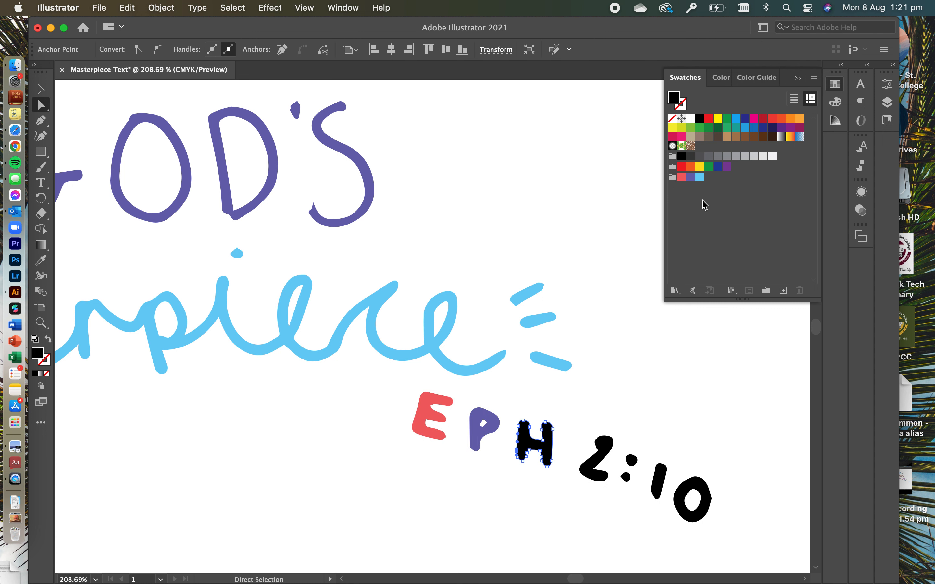
{"action": "left_click", "coordinate": [699, 177]}
In 2:10, fill the 2 with the coral red Masterpiece swatch, the colon with violet and the 1 with light blue.
{"action": "left_click", "coordinate": [587, 475]}
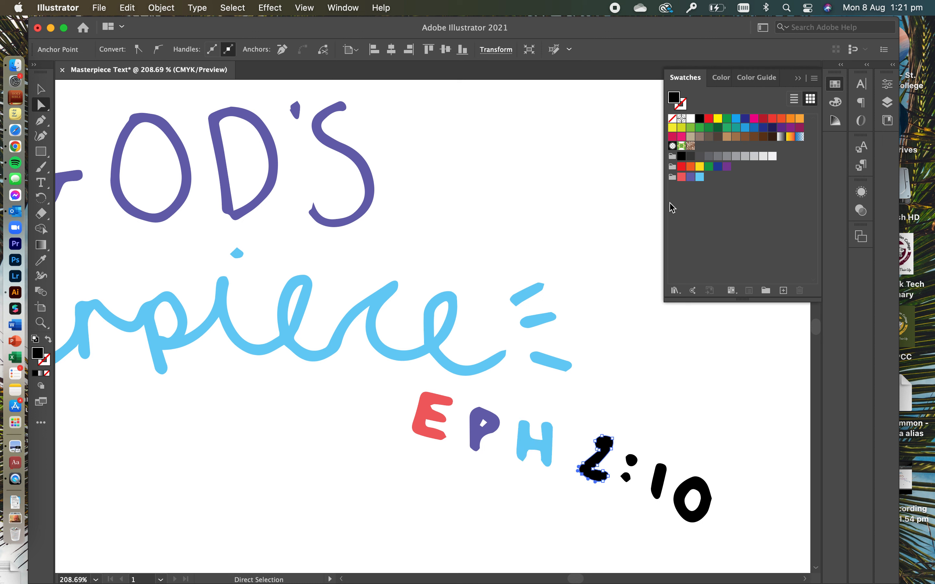
{"action": "left_click", "coordinate": [681, 177]}
{"action": "left_click_drag", "start_coordinate": [626, 475], "coordinate": [628, 494]}
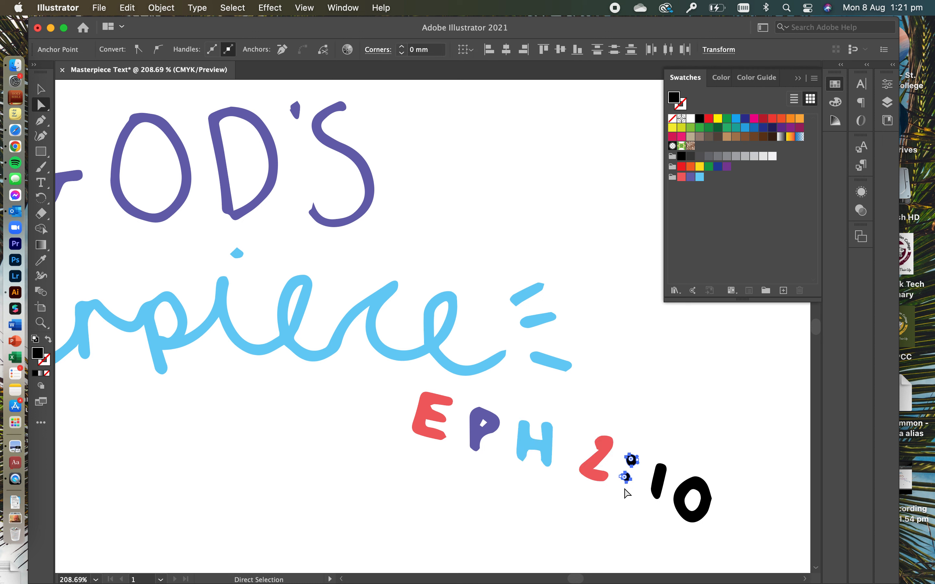
{"action": "left_click", "coordinate": [690, 177]}
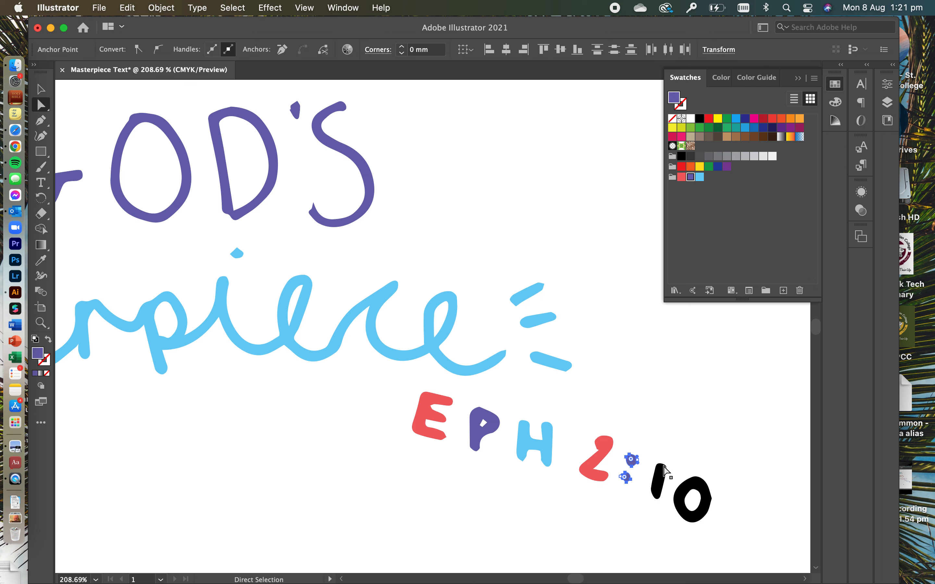
{"action": "left_click", "coordinate": [664, 473]}
{"action": "left_click", "coordinate": [699, 177]}
{"action": "left_click", "coordinate": [698, 491]}
{"action": "left_click", "coordinate": [682, 177]}
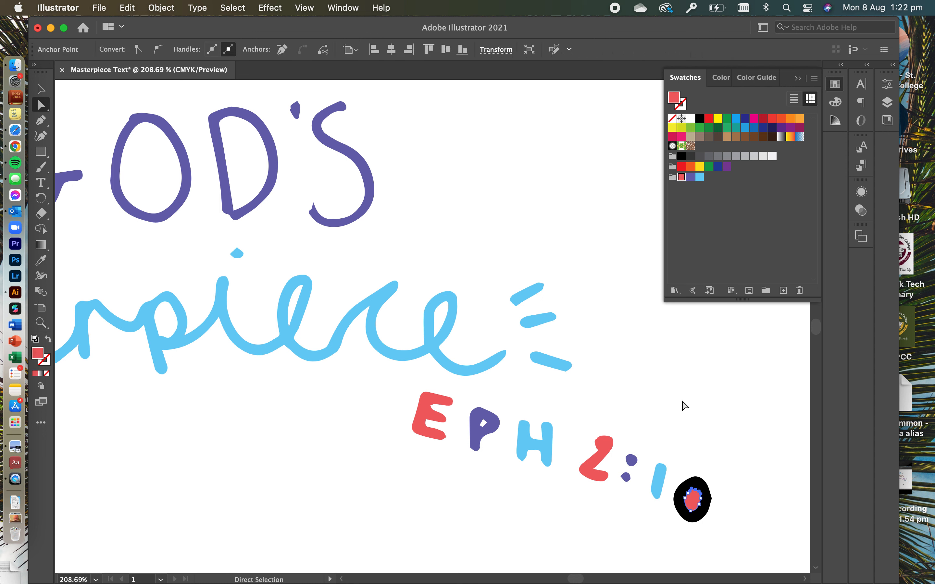
{"action": "left_click", "coordinate": [682, 402]}
{"action": "key", "text": "super+z"}
Fill the outer shape of the 0 in 2:10 with the coral red Masterpiece swatch.
{"action": "left_click", "coordinate": [710, 508]}
{"action": "left_click", "coordinate": [681, 177]}
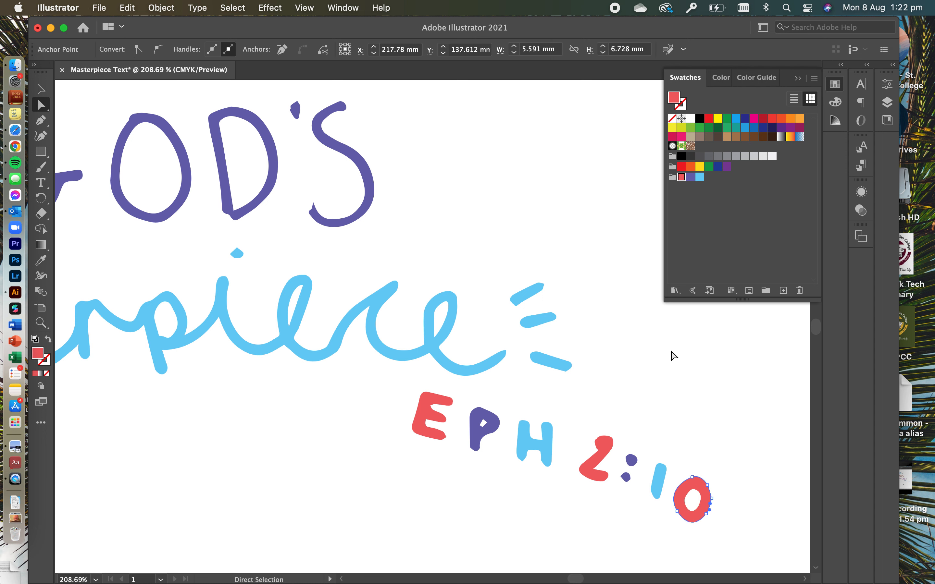
{"action": "left_click", "coordinate": [672, 374]}
{"action": "key", "text": "super+0"}
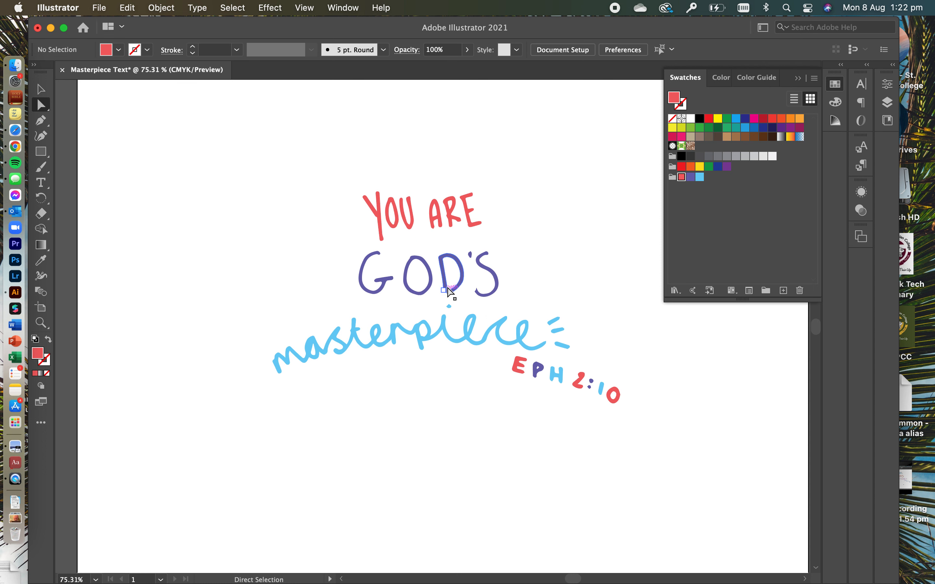
{"action": "scroll", "coordinate": [365, 304], "scroll_direction": "up", "scroll_amount": 3}
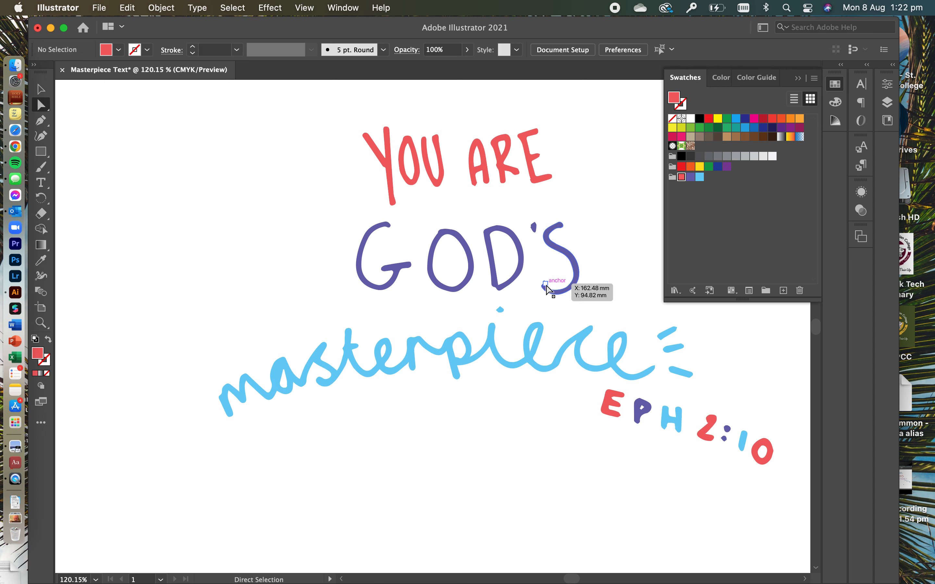
{"action": "scroll", "coordinate": [545, 287], "scroll_direction": "up", "scroll_amount": 10}
{"action": "left_click", "coordinate": [539, 300]}
{"action": "left_click_drag", "start_coordinate": [511, 244], "coordinate": [510, 283]}
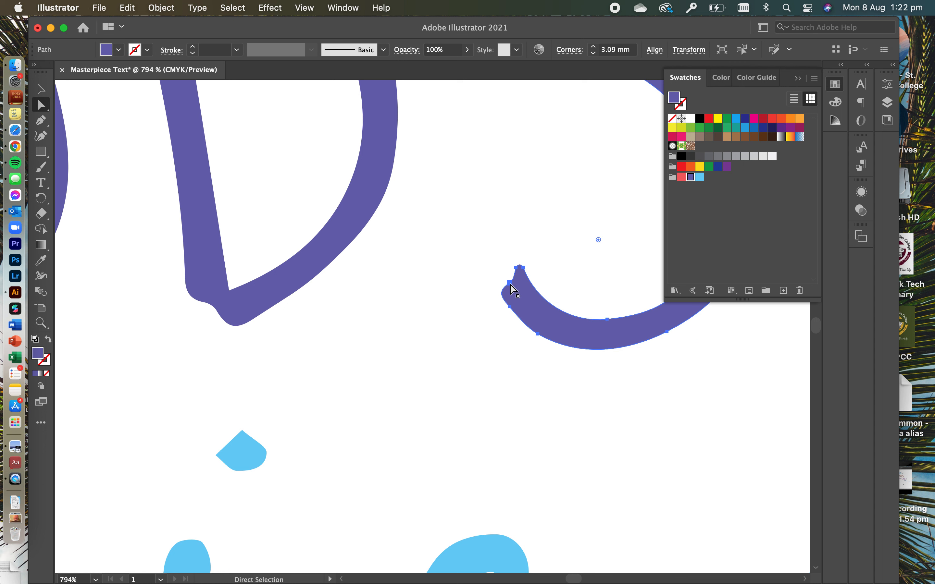
{"action": "key", "text": "super+z"}
Reshape the pointed lower end of the S in GOD'S into a blunter tip by adjusting its anchor points.
{"action": "left_click", "coordinate": [529, 272]}
{"action": "key", "text": "Delete"}
{"action": "left_click", "coordinate": [537, 275]}
{"action": "key", "text": "Delete"}
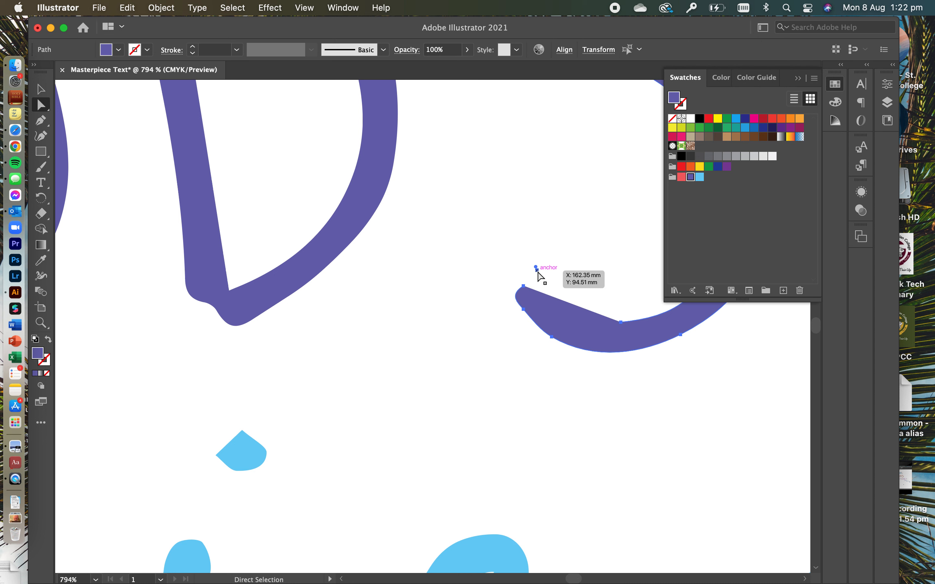
{"action": "key", "text": "super+z"}
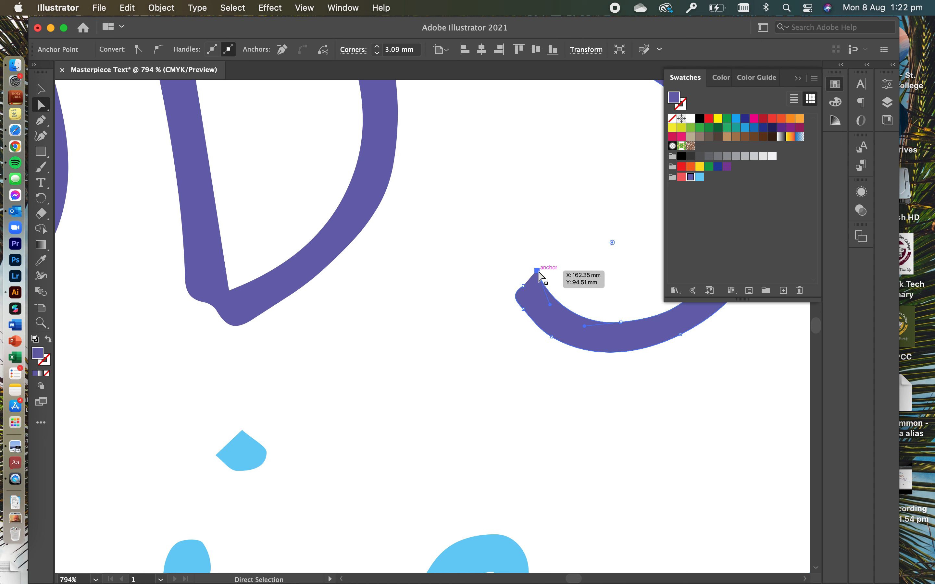
{"action": "mouse_move", "coordinate": [538, 270]}
{"action": "left_mouse_down"}
{"action": "mouse_move", "coordinate": [553, 278]}
{"action": "mouse_move", "coordinate": [534, 275]}
{"action": "mouse_move", "coordinate": [537, 282]}
{"action": "left_mouse_up"}
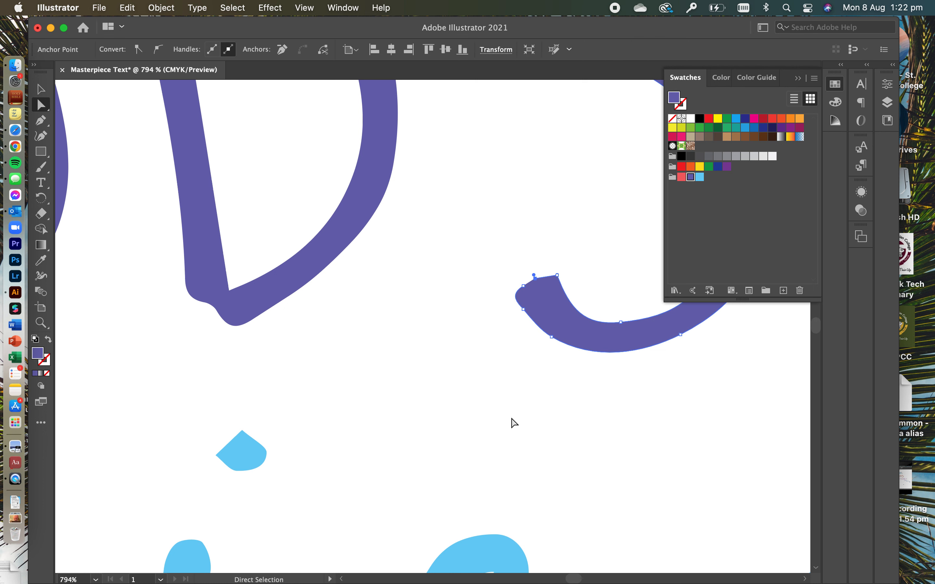
{"action": "left_click", "coordinate": [477, 394]}
Hide the color swatches and bring the complete recolored lettering into view.
{"action": "scroll", "coordinate": [478, 394], "scroll_direction": "down", "scroll_amount": 3}
{"action": "scroll", "coordinate": [477, 394], "scroll_direction": "down", "scroll_amount": 5}
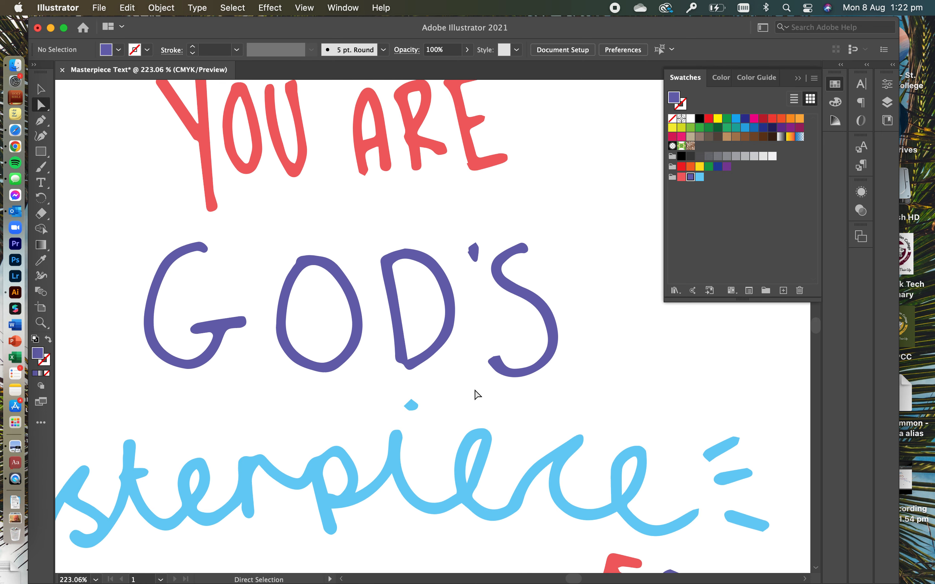
{"action": "scroll", "coordinate": [477, 394], "scroll_direction": "down", "scroll_amount": 2}
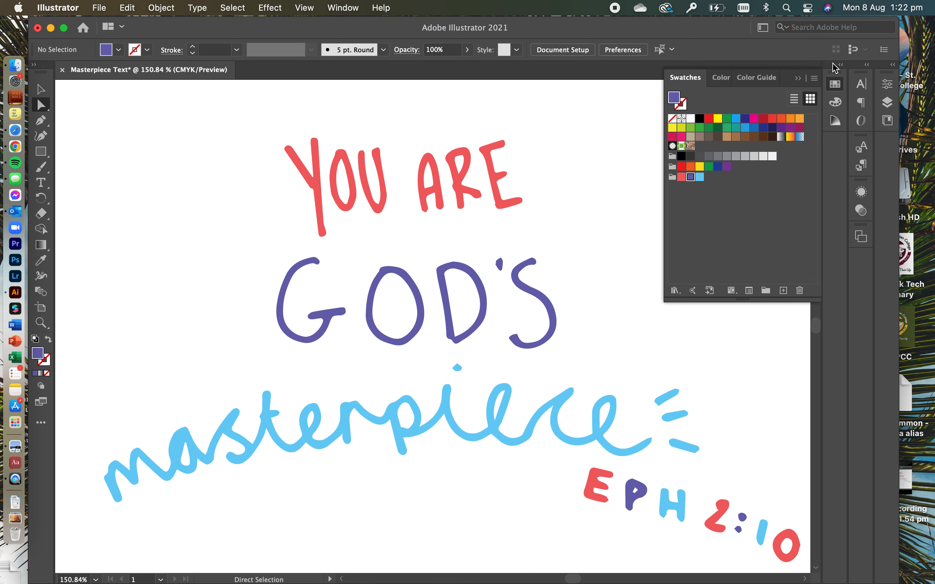
{"action": "left_click", "coordinate": [798, 78]}
{"action": "scroll", "coordinate": [725, 232], "scroll_direction": "down", "scroll_amount": 4}
{"action": "scroll", "coordinate": [728, 236], "scroll_direction": "down", "scroll_amount": 3}
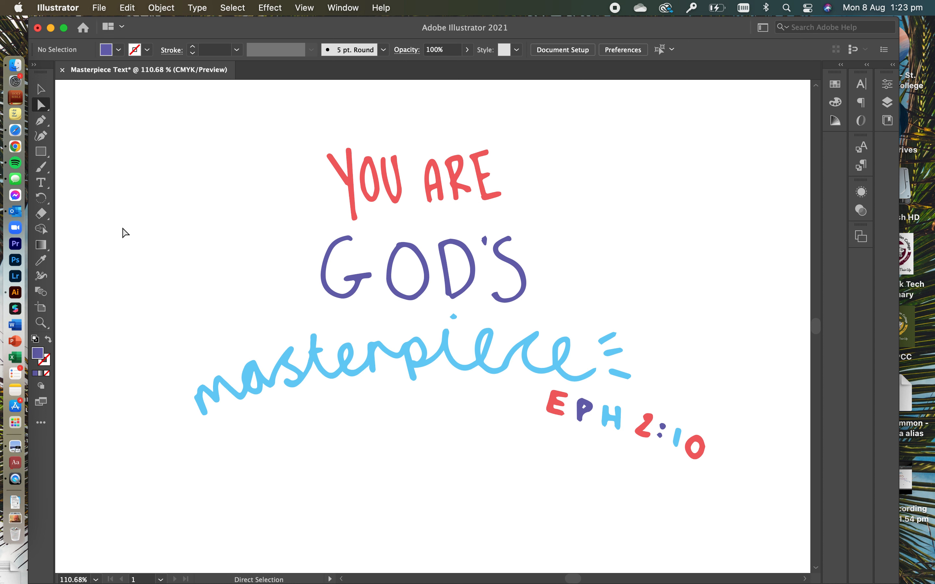
{"action": "left_click", "coordinate": [222, 5]}
{"action": "mouse_move", "coordinate": [199, 5]}
{"action": "mouse_move", "coordinate": [166, 7]}
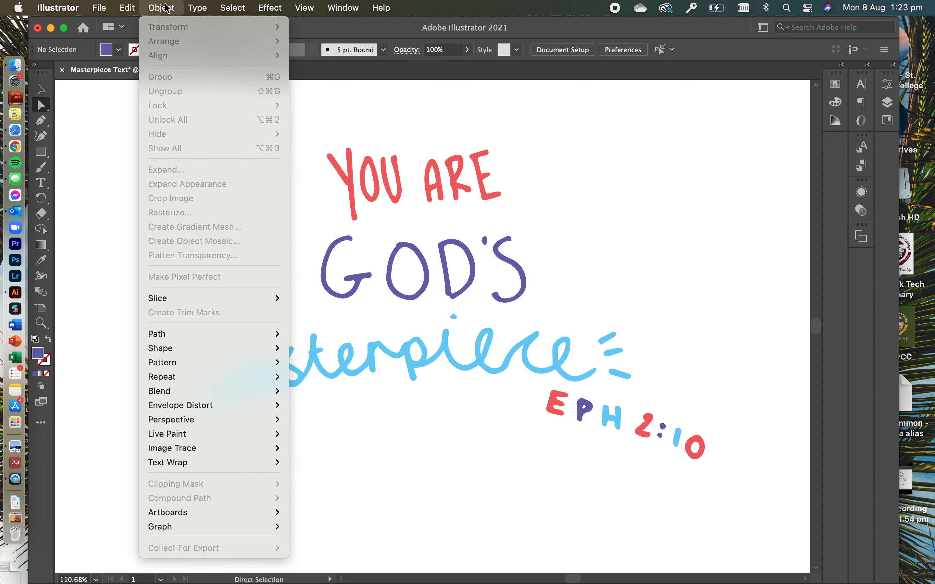
{"action": "mouse_move", "coordinate": [275, 6]}
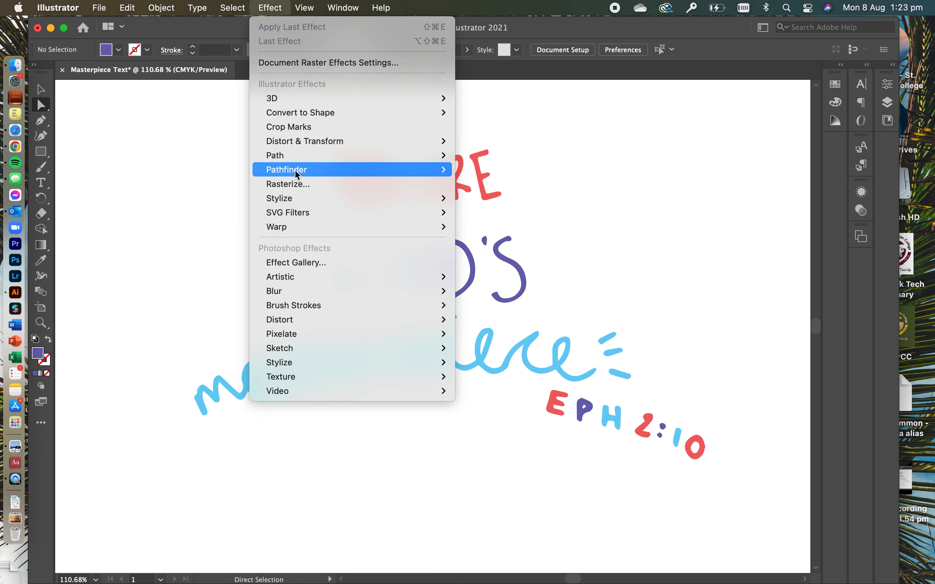
{"action": "mouse_move", "coordinate": [300, 296]}
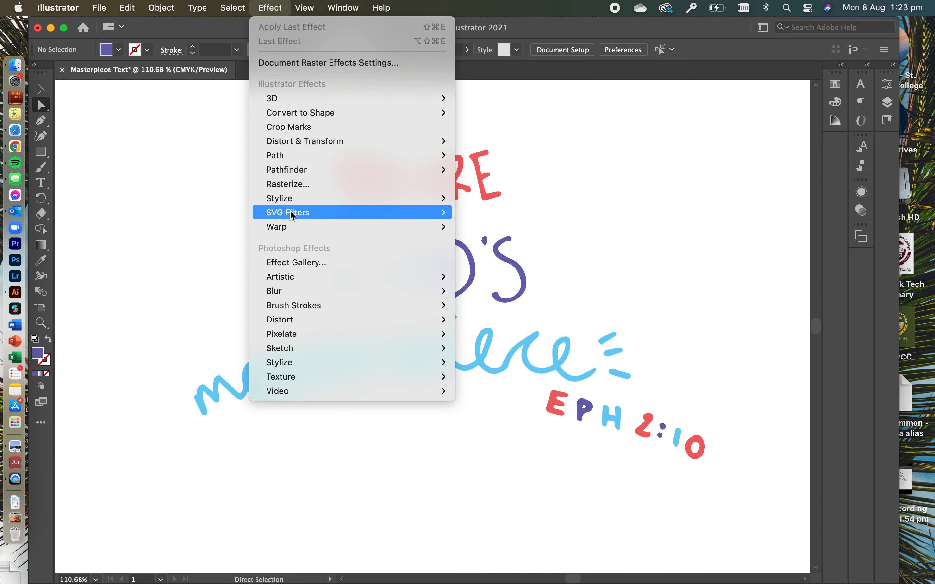
{"action": "mouse_move", "coordinate": [365, 201]}
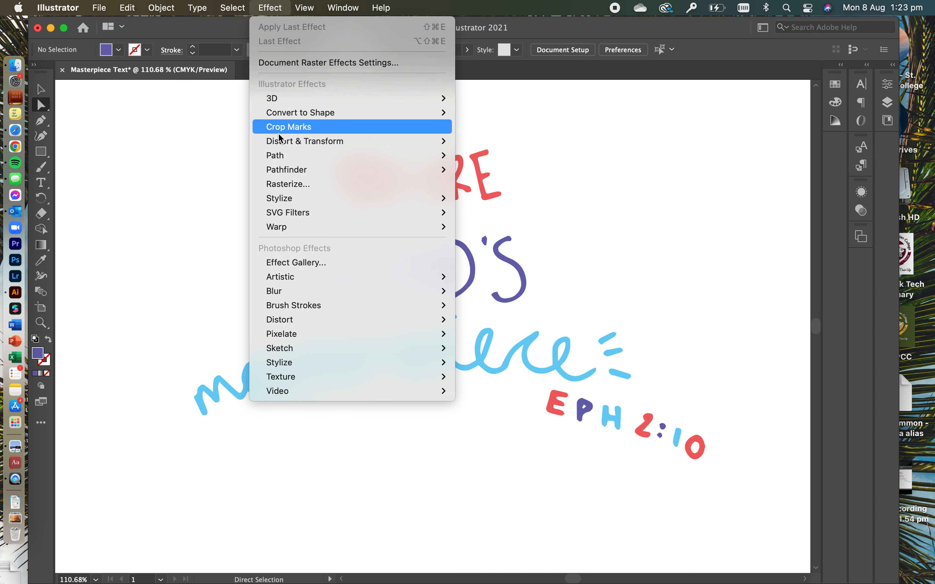
{"action": "mouse_move", "coordinate": [281, 231]}
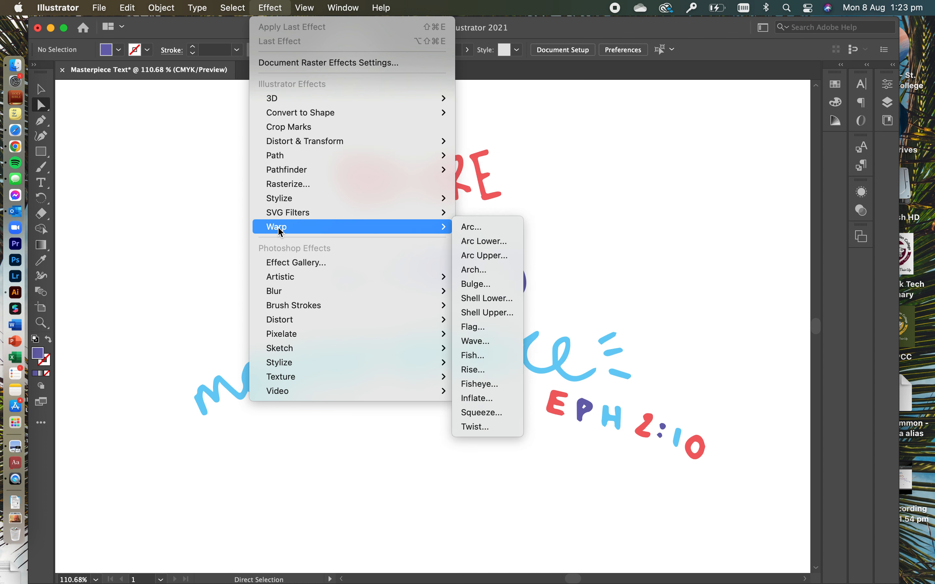
{"action": "left_click", "coordinate": [289, 515]}
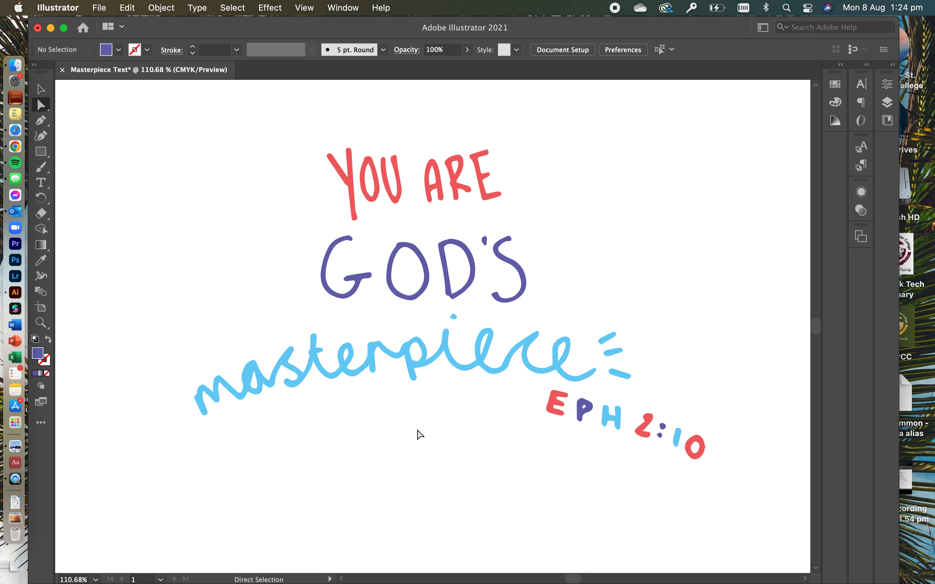
{"action": "left_click", "coordinate": [104, 6]}
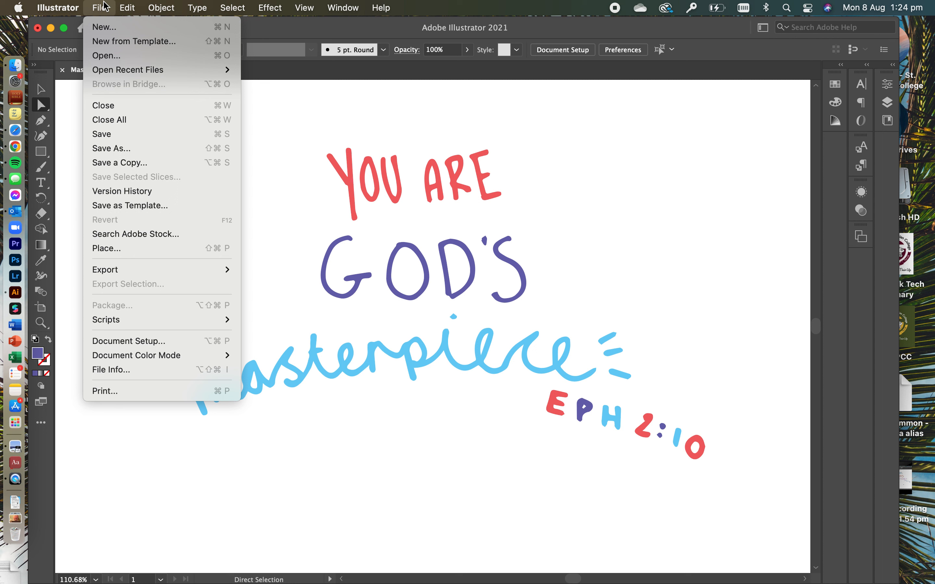
{"action": "left_click", "coordinate": [294, 499]}
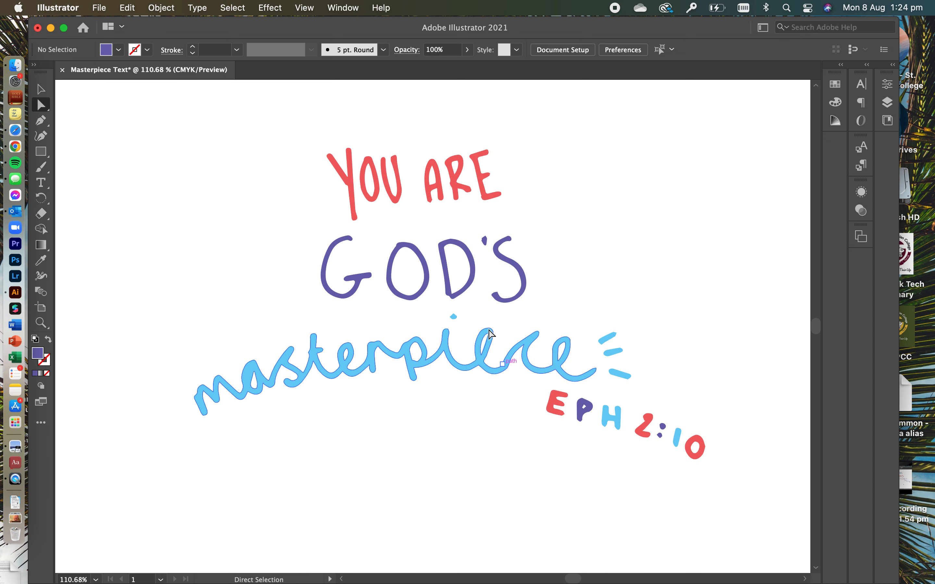
{"action": "left_click", "coordinate": [98, 7]}
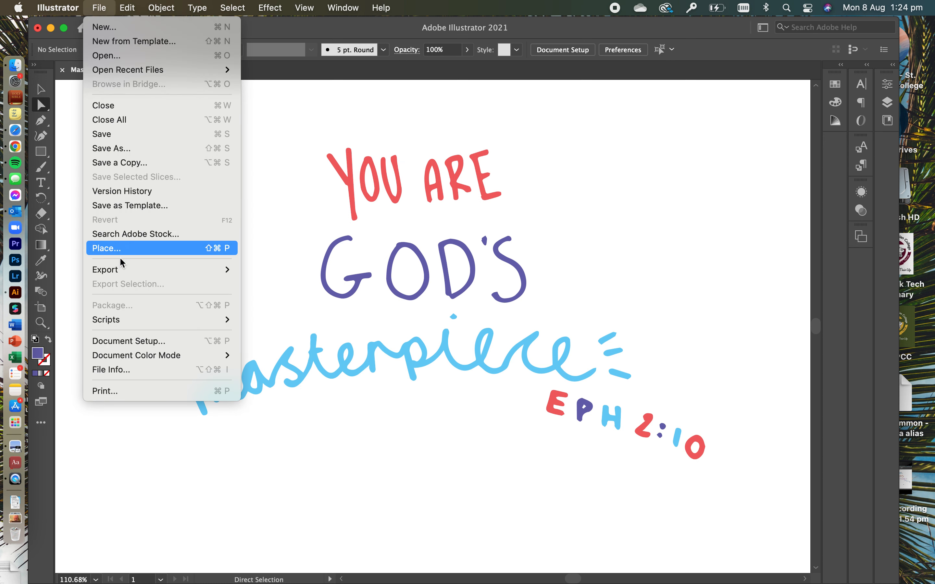
{"action": "mouse_move", "coordinate": [119, 271]}
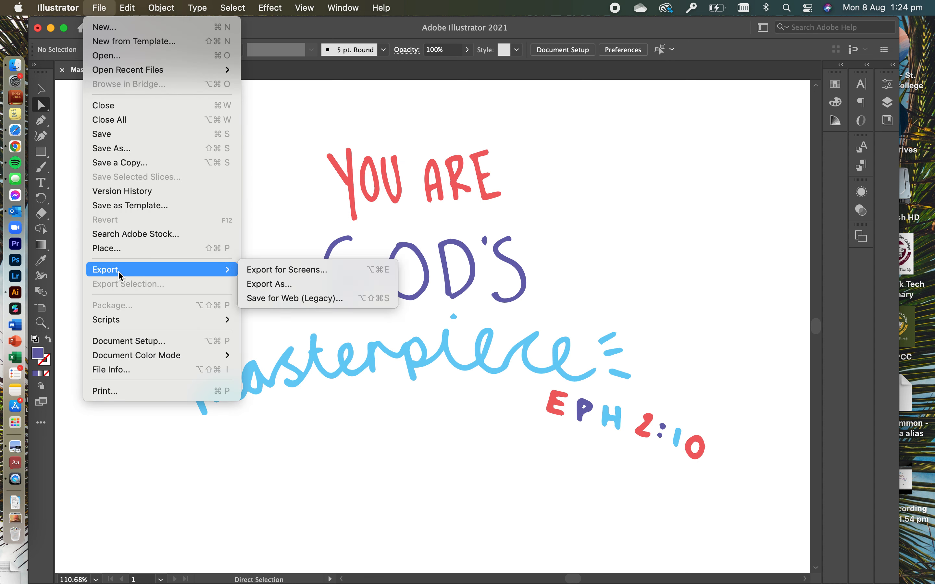
{"action": "left_click", "coordinate": [312, 273]}
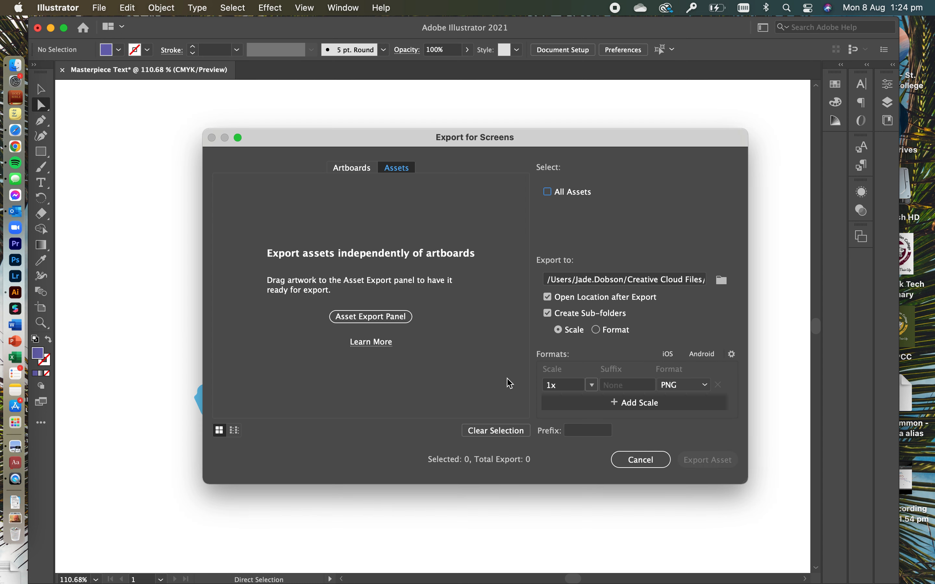
{"action": "left_click", "coordinate": [634, 462]}
Export the lettering to the Desktop as Masterpiece Text.png in PNG format.
{"action": "left_click", "coordinate": [99, 8]}
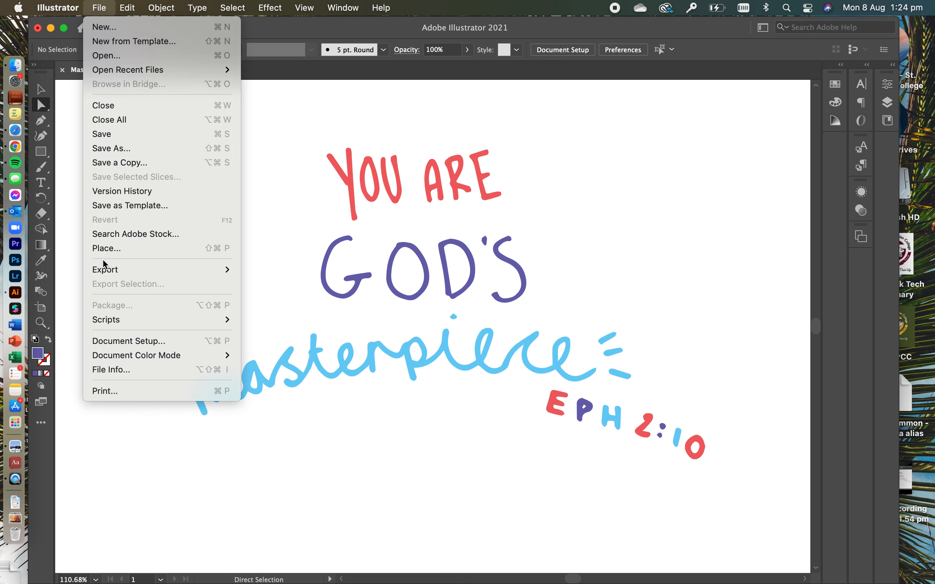
{"action": "mouse_move", "coordinate": [108, 272]}
{"action": "left_click", "coordinate": [349, 286]}
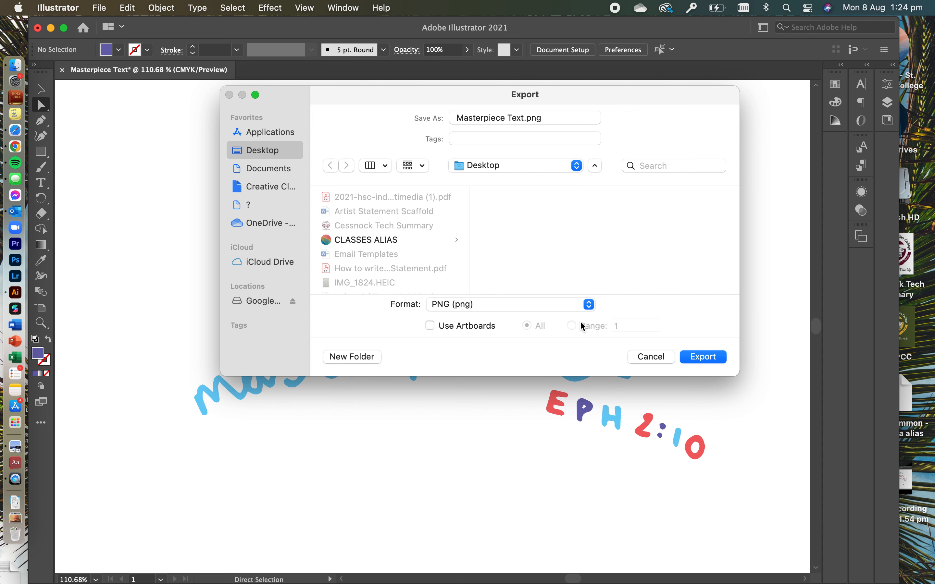
{"action": "left_click", "coordinate": [556, 305]}
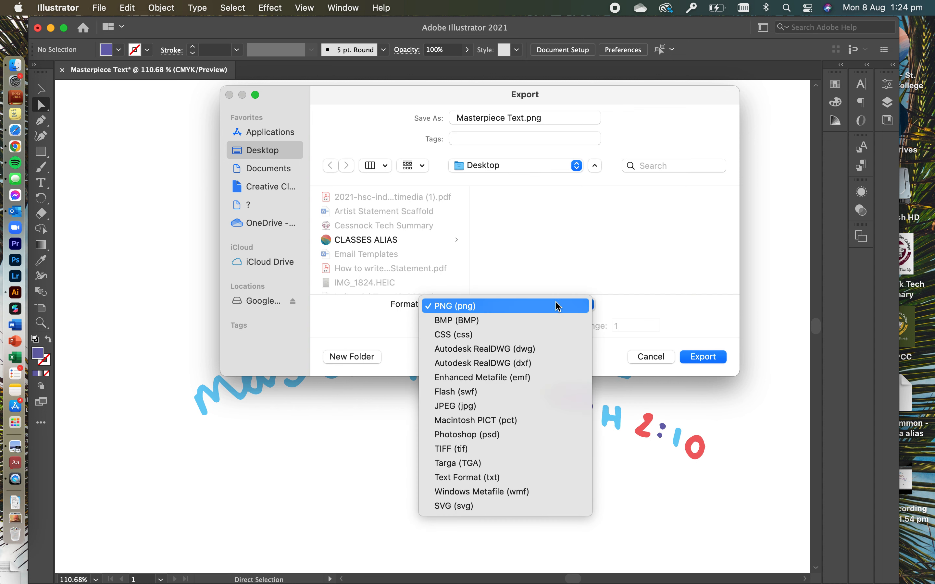
{"action": "left_click", "coordinate": [489, 307]}
{"action": "left_click", "coordinate": [704, 358]}
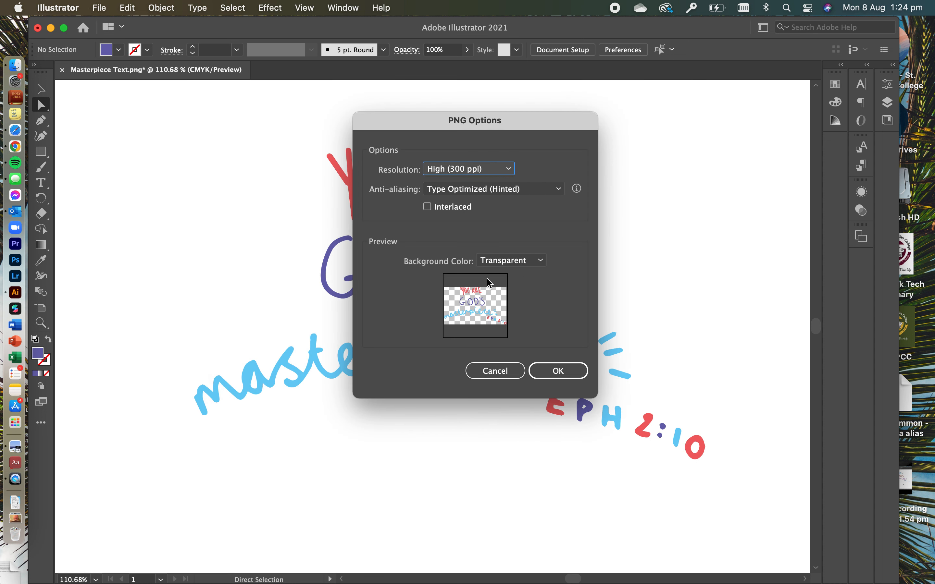
Try a white and then a black background color for the exported PNG.
{"action": "left_click", "coordinate": [497, 260]}
{"action": "left_click", "coordinate": [498, 291]}
{"action": "left_click", "coordinate": [488, 260]}
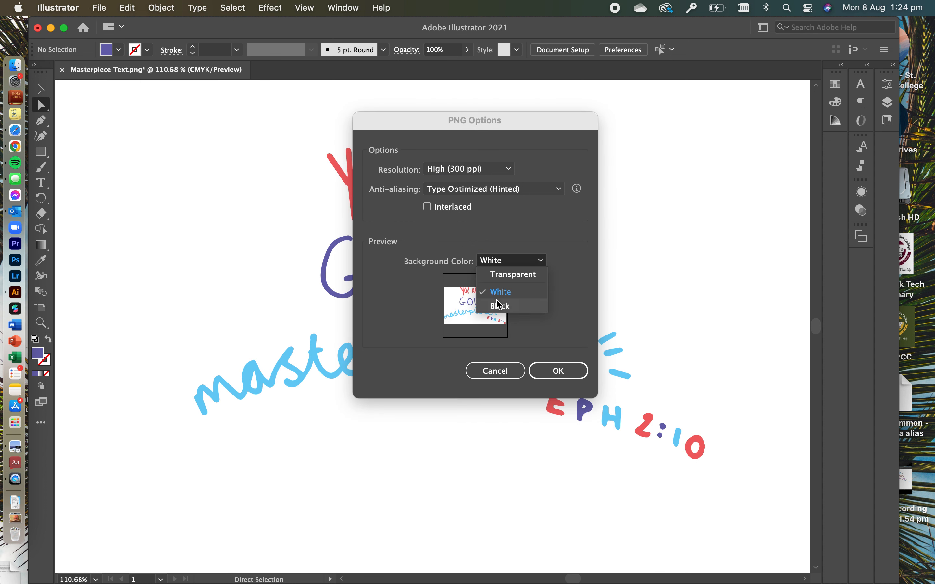
{"action": "left_click", "coordinate": [497, 305]}
Set the PNG background color to Transparent and complete the export at High (300 ppi) resolution.
{"action": "left_click", "coordinate": [493, 263]}
{"action": "left_click", "coordinate": [498, 274]}
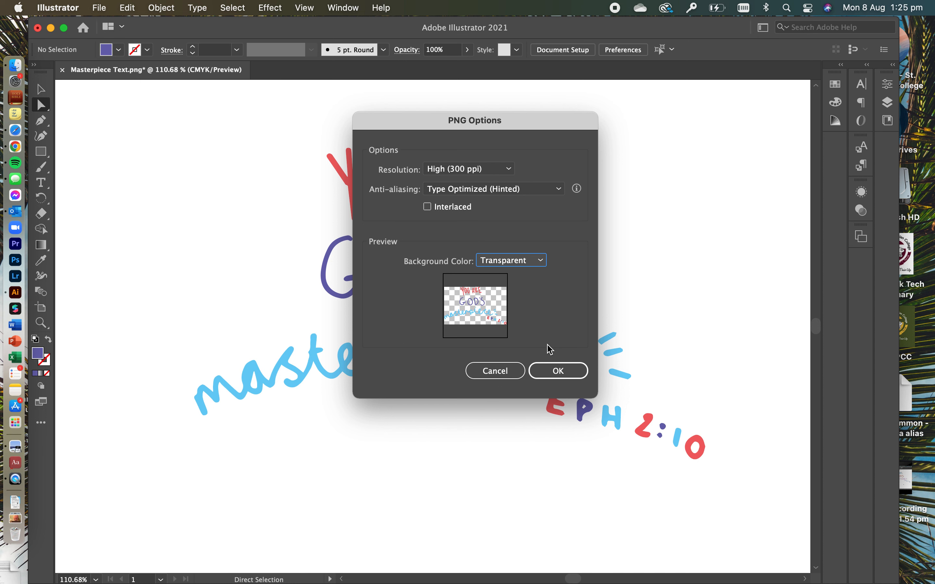
{"action": "left_click", "coordinate": [553, 369]}
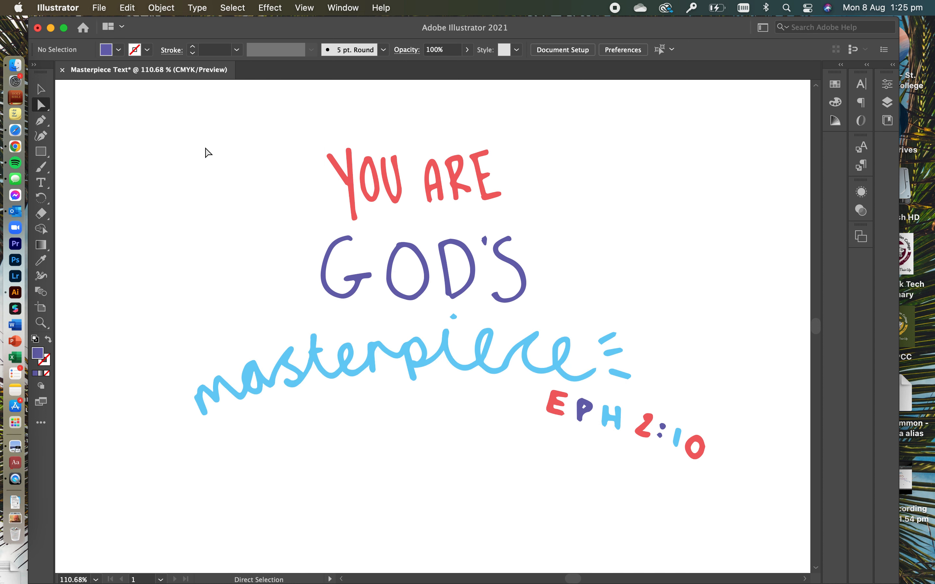
Minimize the document window, switch to the Finder desktop and check the exported Masterpiece Text.png in a quick preview.
{"action": "left_click", "coordinate": [51, 28]}
{"action": "left_click", "coordinate": [744, 376]}
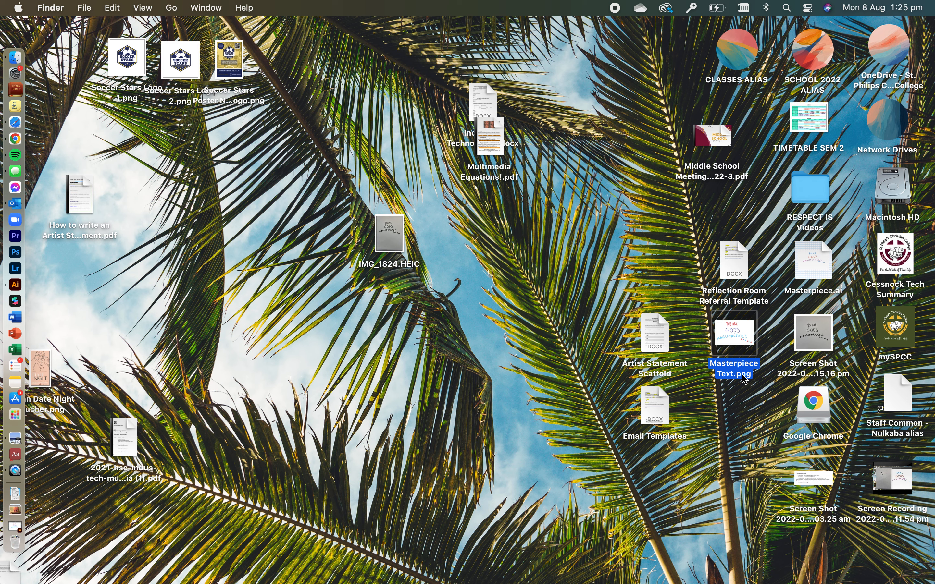
{"action": "key", "text": "space"}
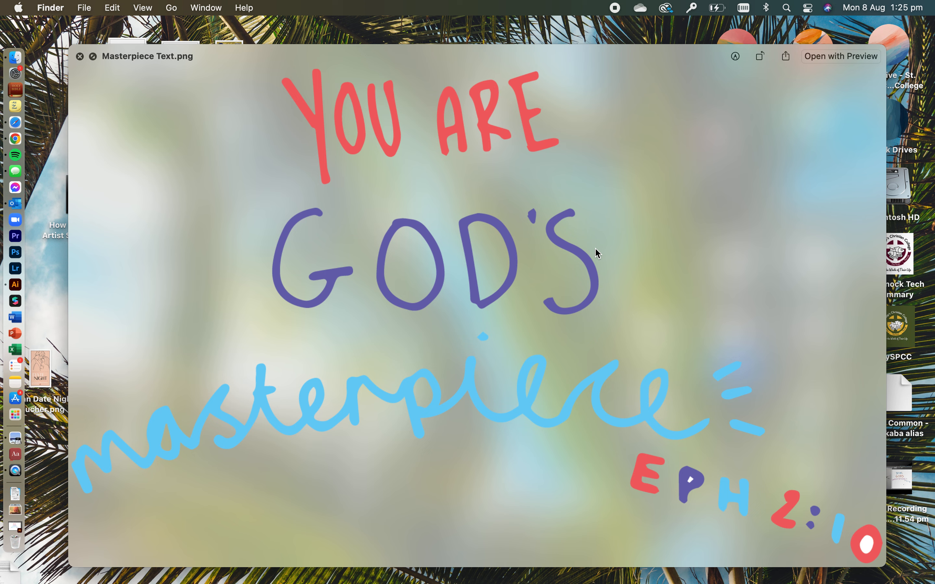
{"action": "key", "text": "space"}
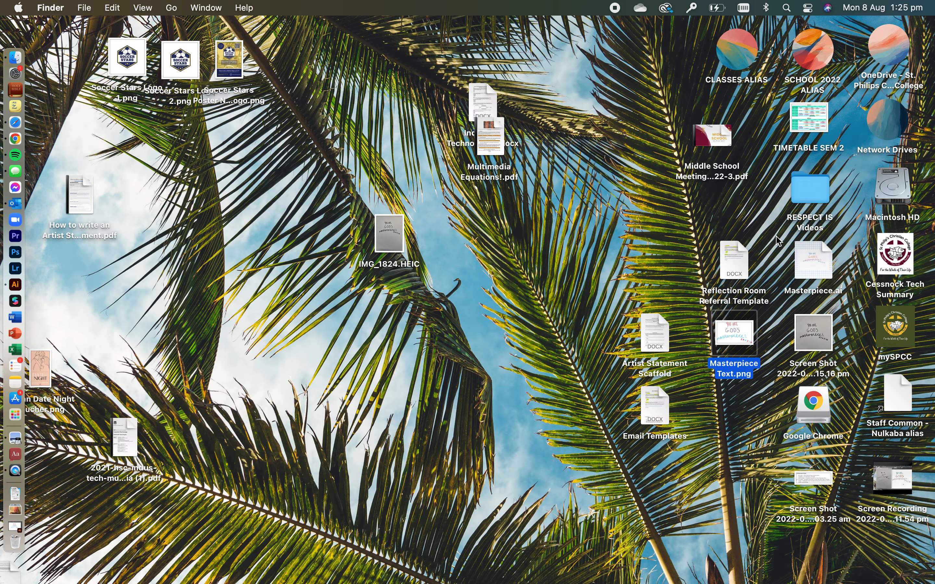